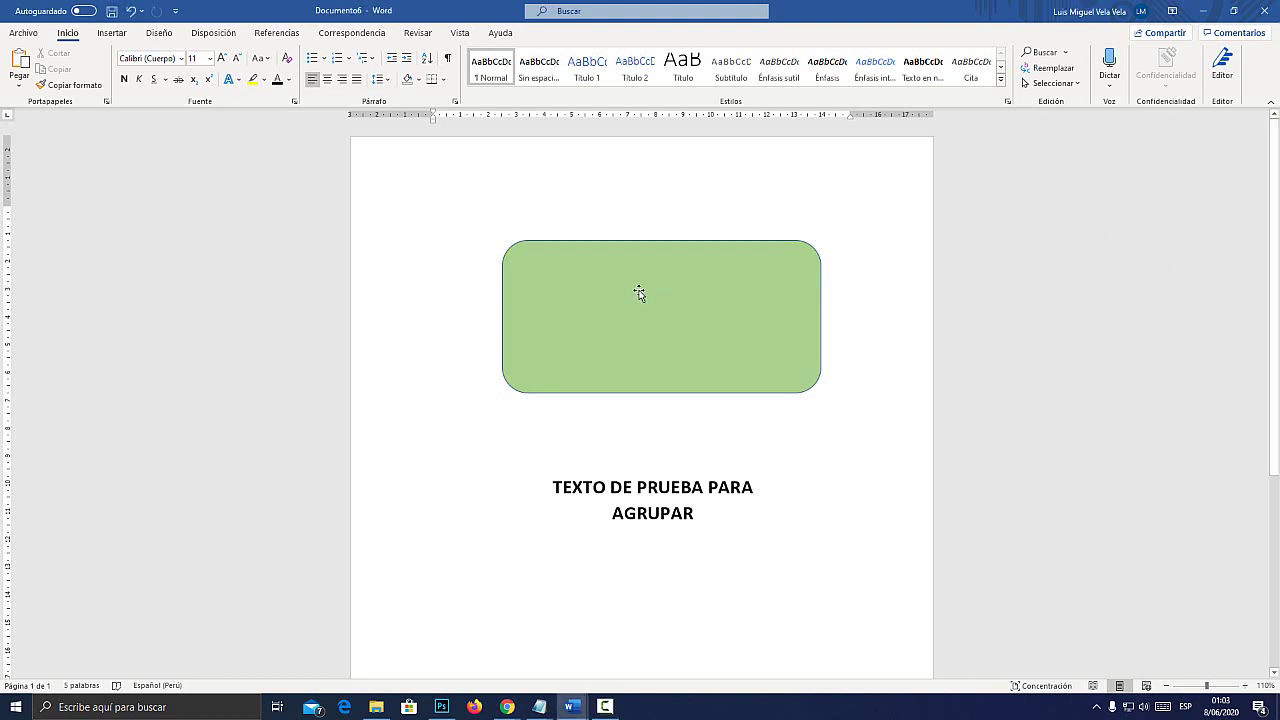
# Delete the "TEXTO DE PRUEBA PARA AGRUPAR" text box and the green rounded rectangle from the page.
pyautogui.moveTo(639, 292); pyautogui.dragTo(611, 272)
pyautogui.moveTo(501, 222)
pyautogui.mouseDown()
pyautogui.moveTo(614, 237)
pyautogui.moveTo(500, 237)
pyautogui.mouseUp()
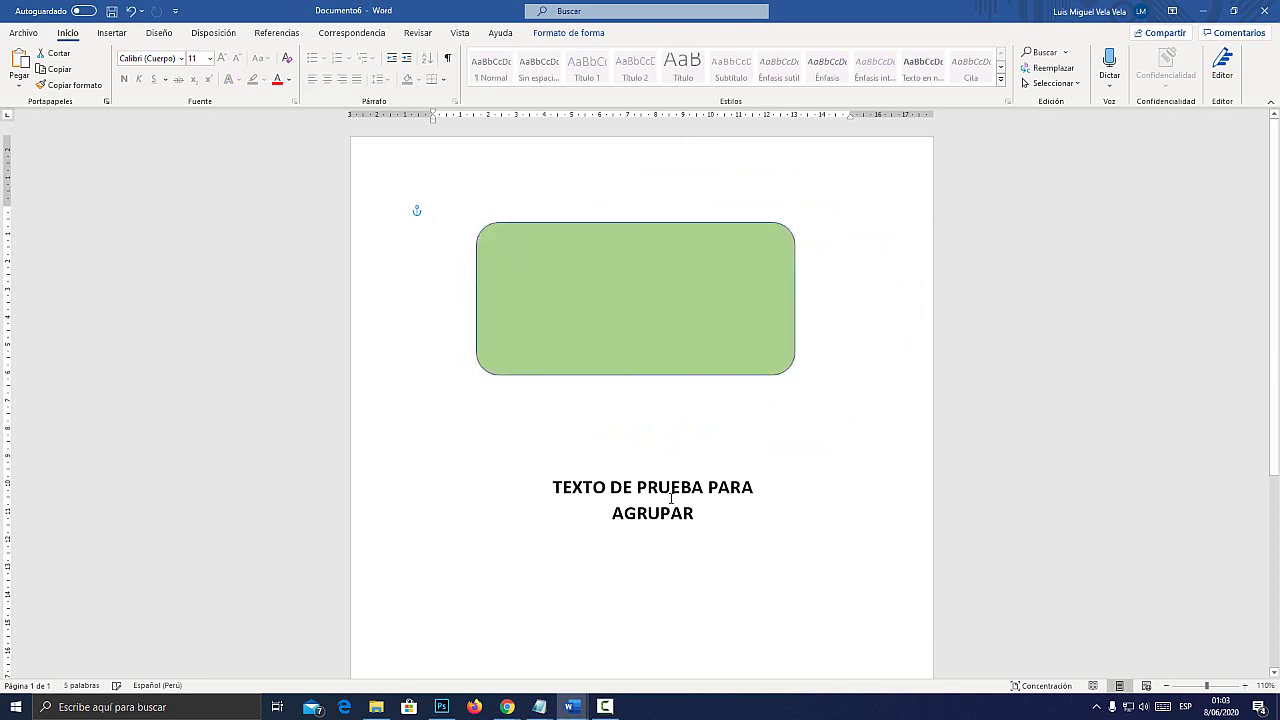
pyautogui.click(617, 471)
pyautogui.moveTo(617, 471); pyautogui.dragTo(657, 430)
pyautogui.press('Delete')
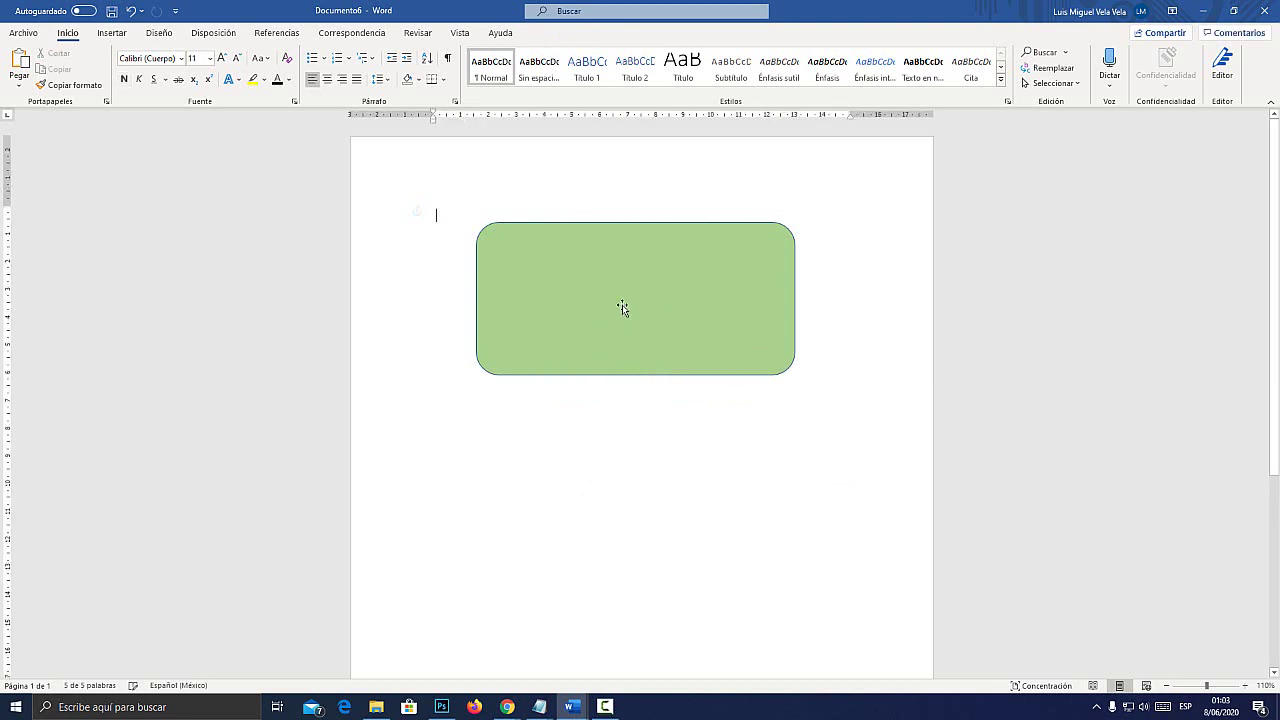
pyautogui.click(617, 294)
pyautogui.press('Delete')
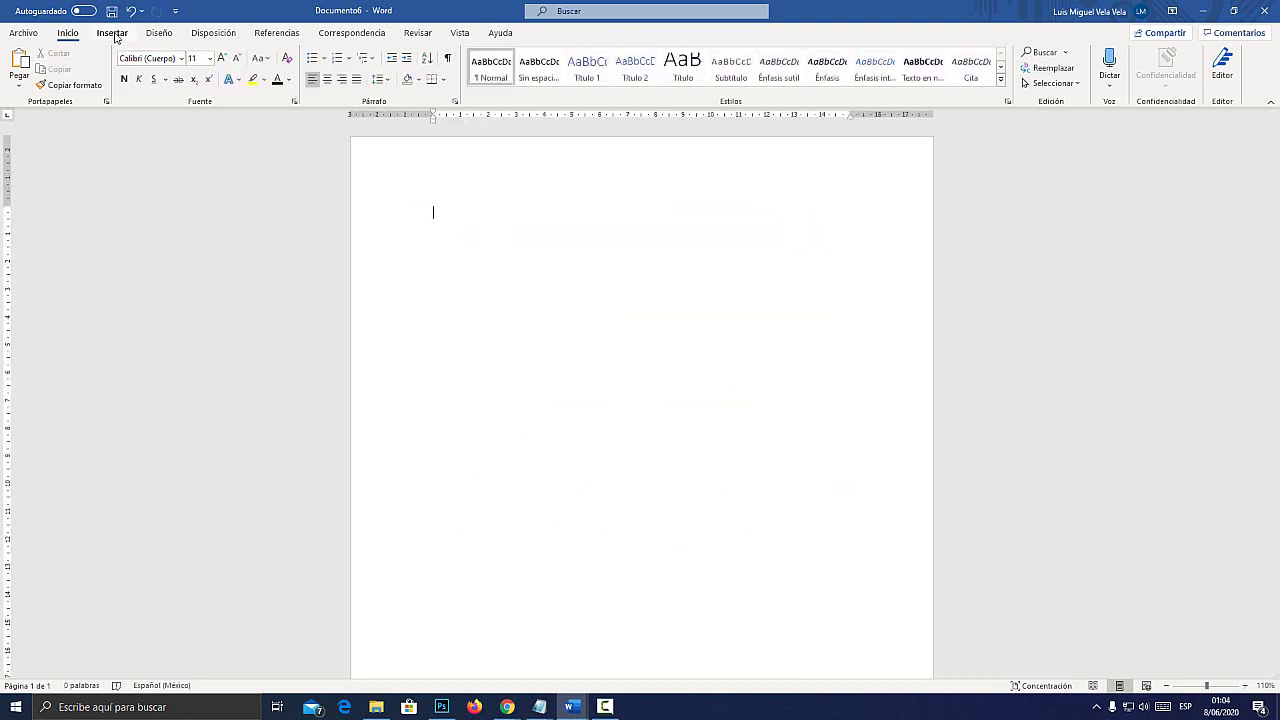
# Draw a rounded-corner rectangle about 15.2 cm wide and 7.1 cm high across the upper part of the page.
pyautogui.press('super+plus')
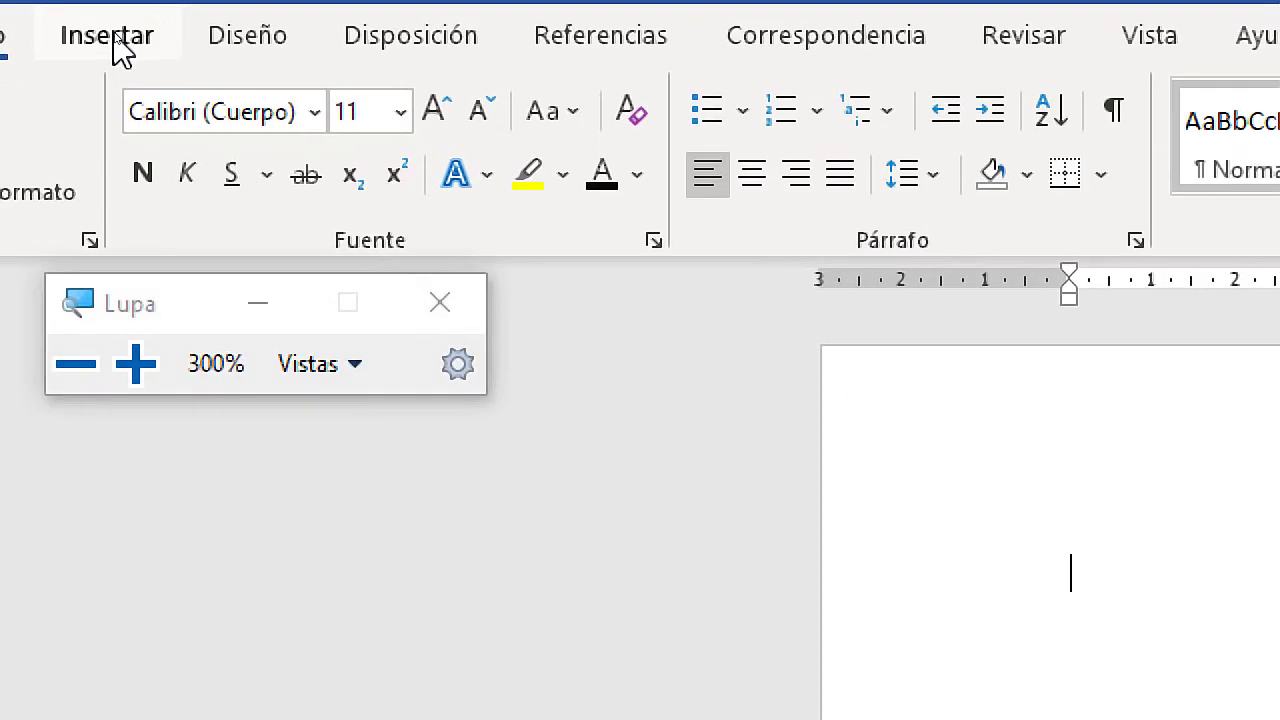
pyautogui.click(114, 34)
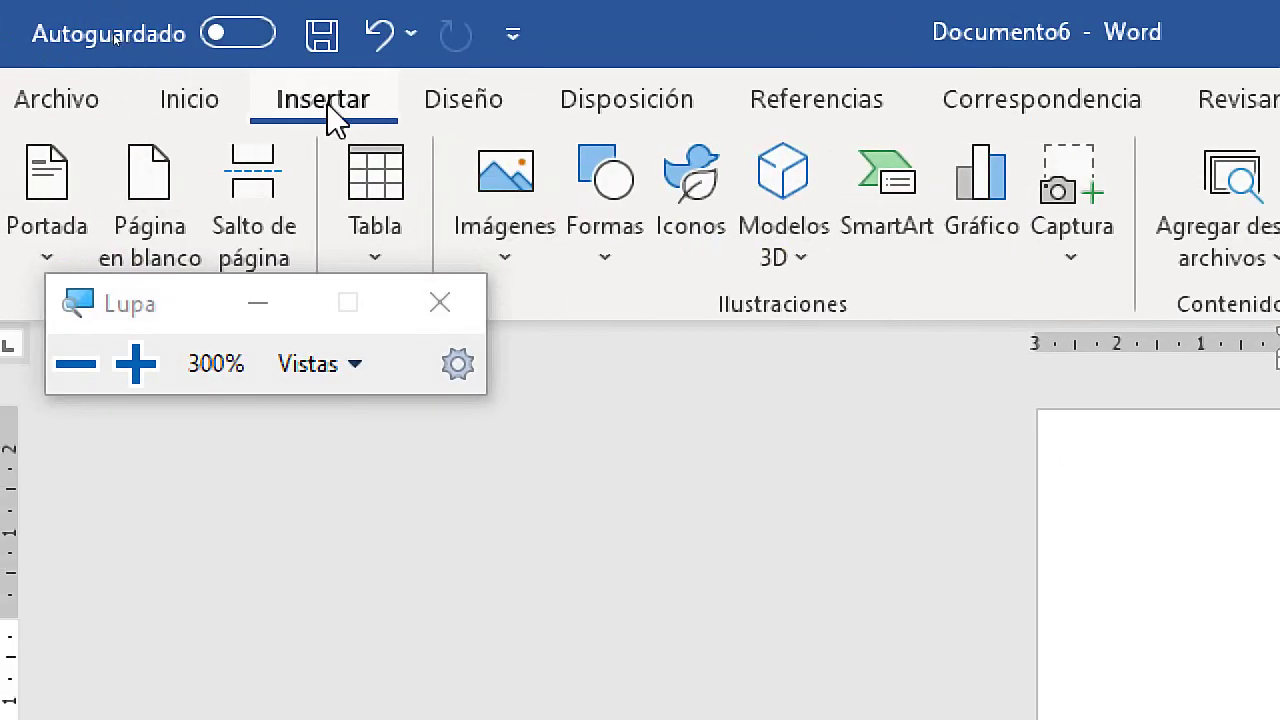
pyautogui.click(620, 262)
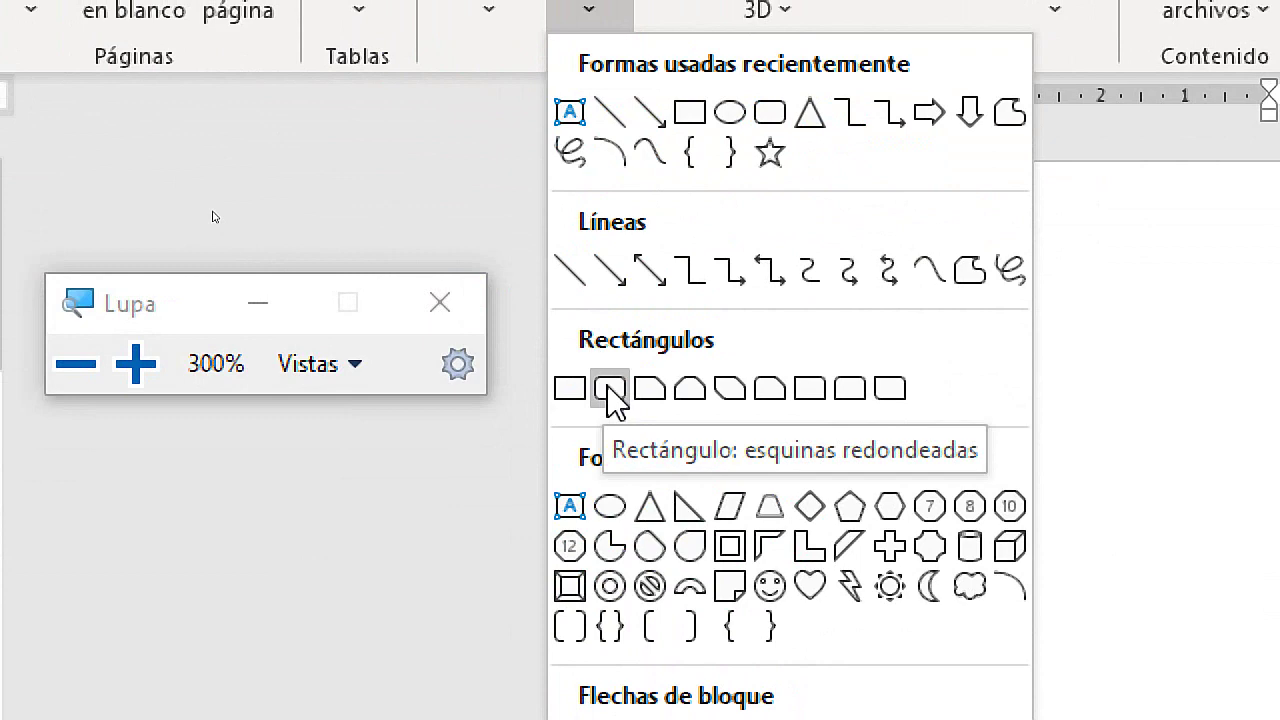
pyautogui.click(612, 390)
pyautogui.press('super+minus')
pyautogui.press('super+minus')
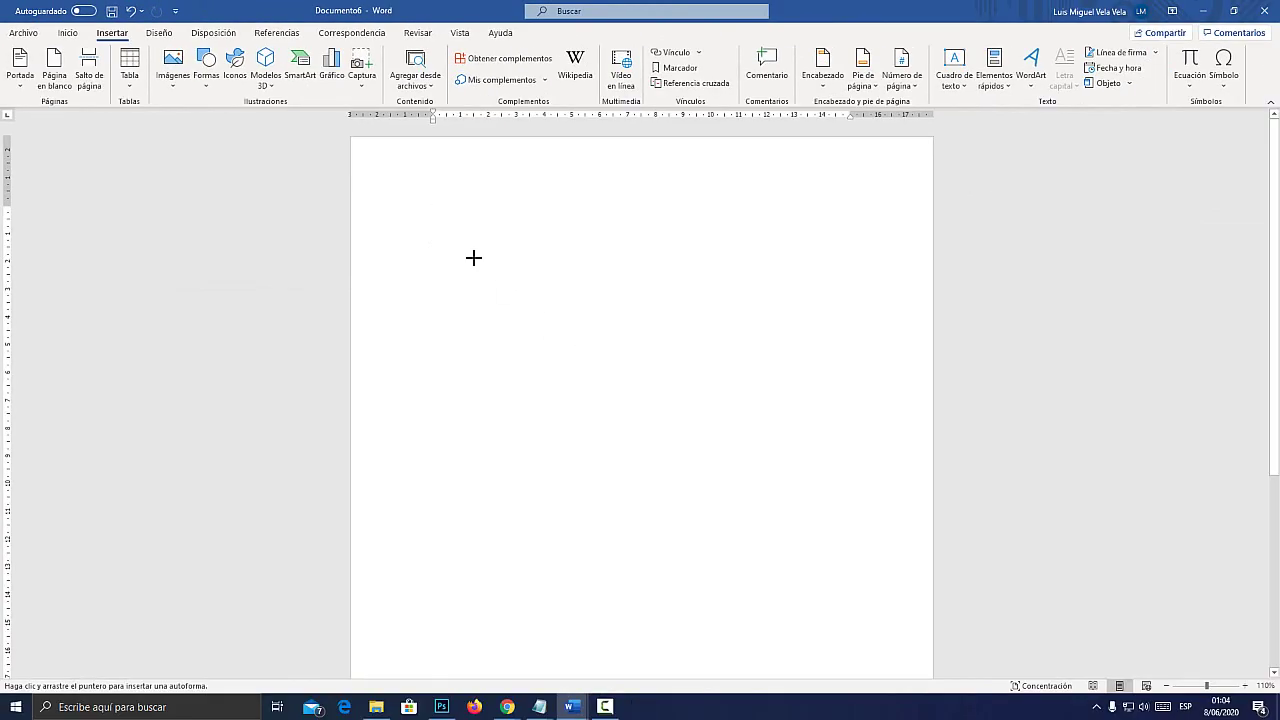
pyautogui.moveTo(444, 200)
pyautogui.mouseDown()
pyautogui.moveTo(660, 314)
pyautogui.moveTo(867, 396)
pyautogui.mouseUp()
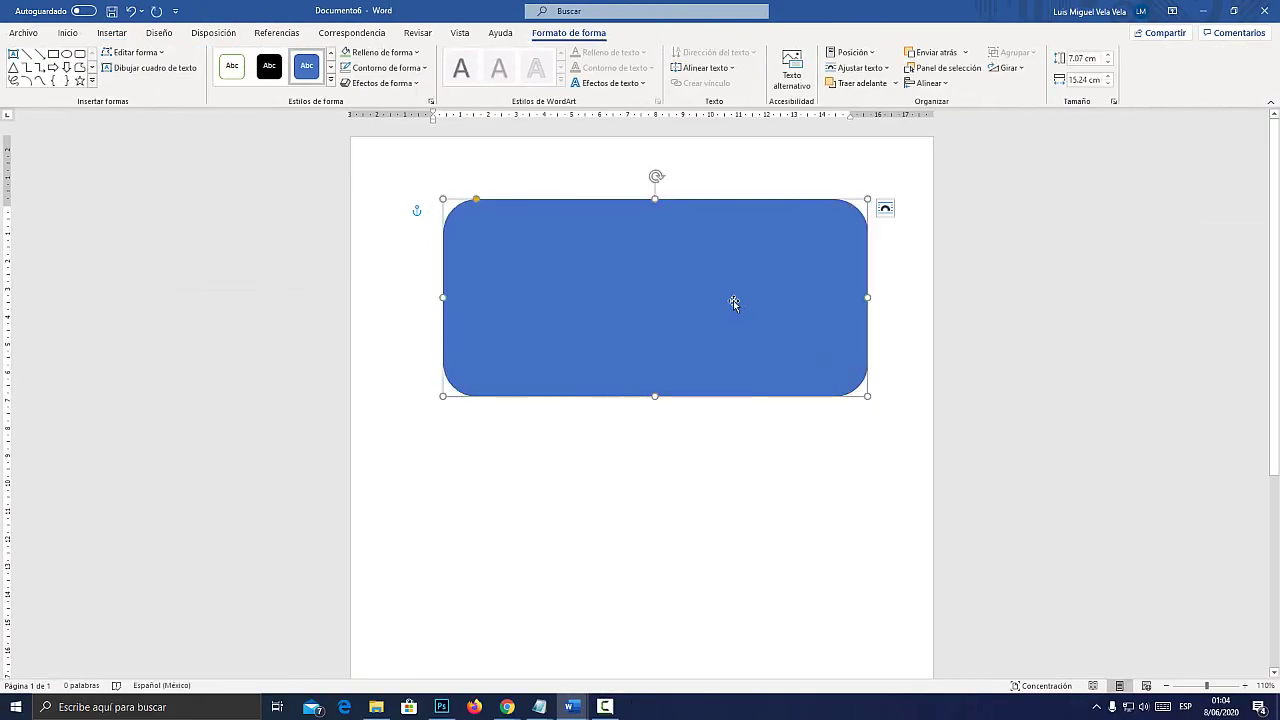
# Fill the rounded rectangle with the standard light blue colour.
pyautogui.click(383, 52)
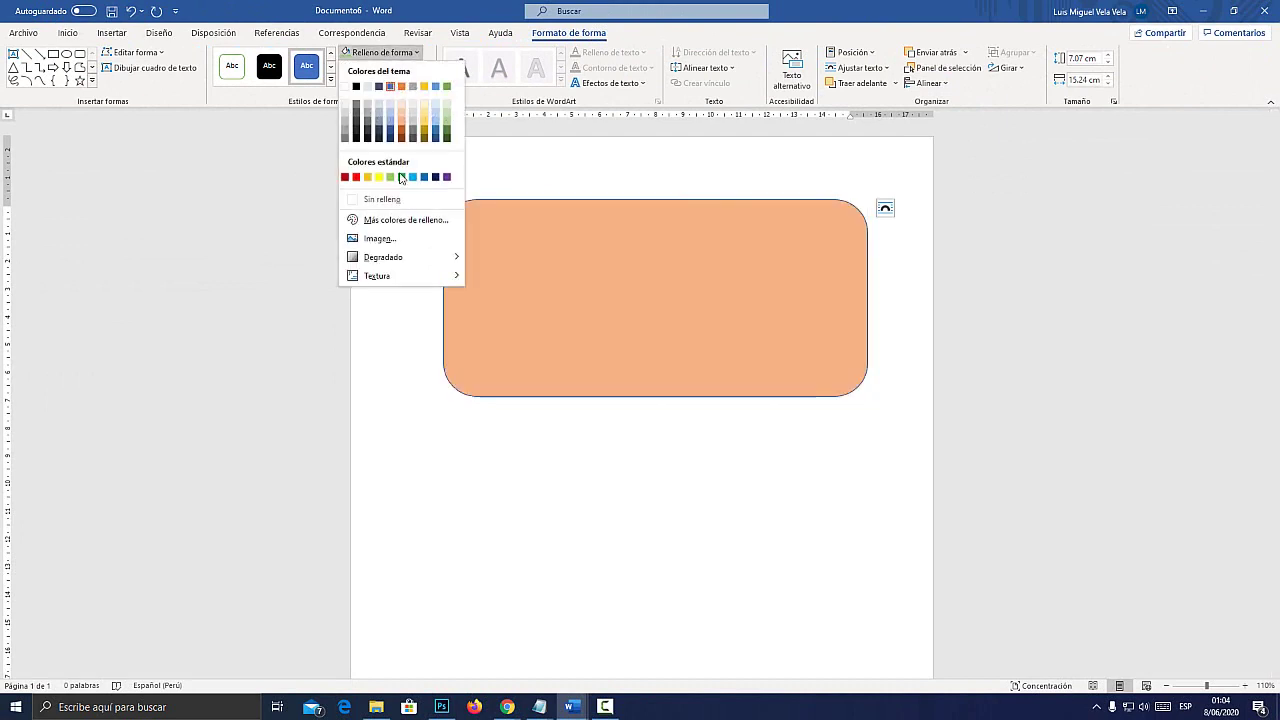
pyautogui.click(409, 180)
pyautogui.click(662, 490)
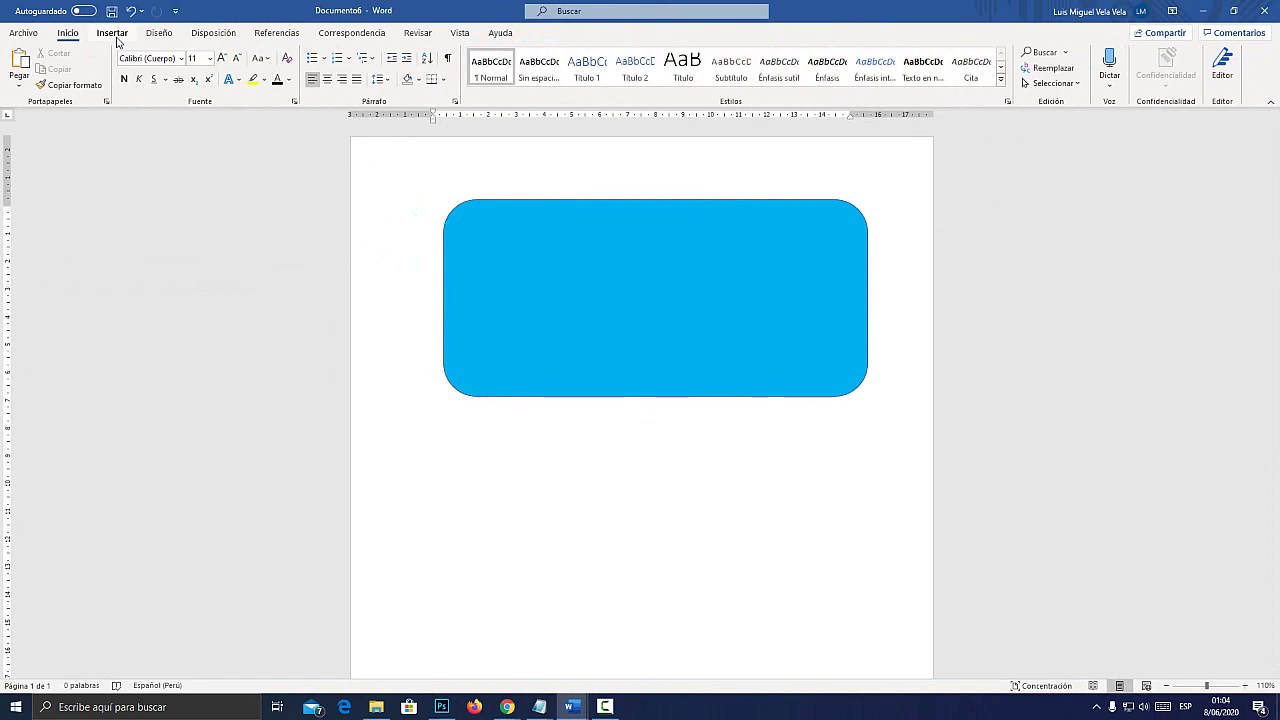
# Insert a simple text box (Cuadro de texto simple) and position it within the light blue rounded rectangle.
pyautogui.press('super+plus')
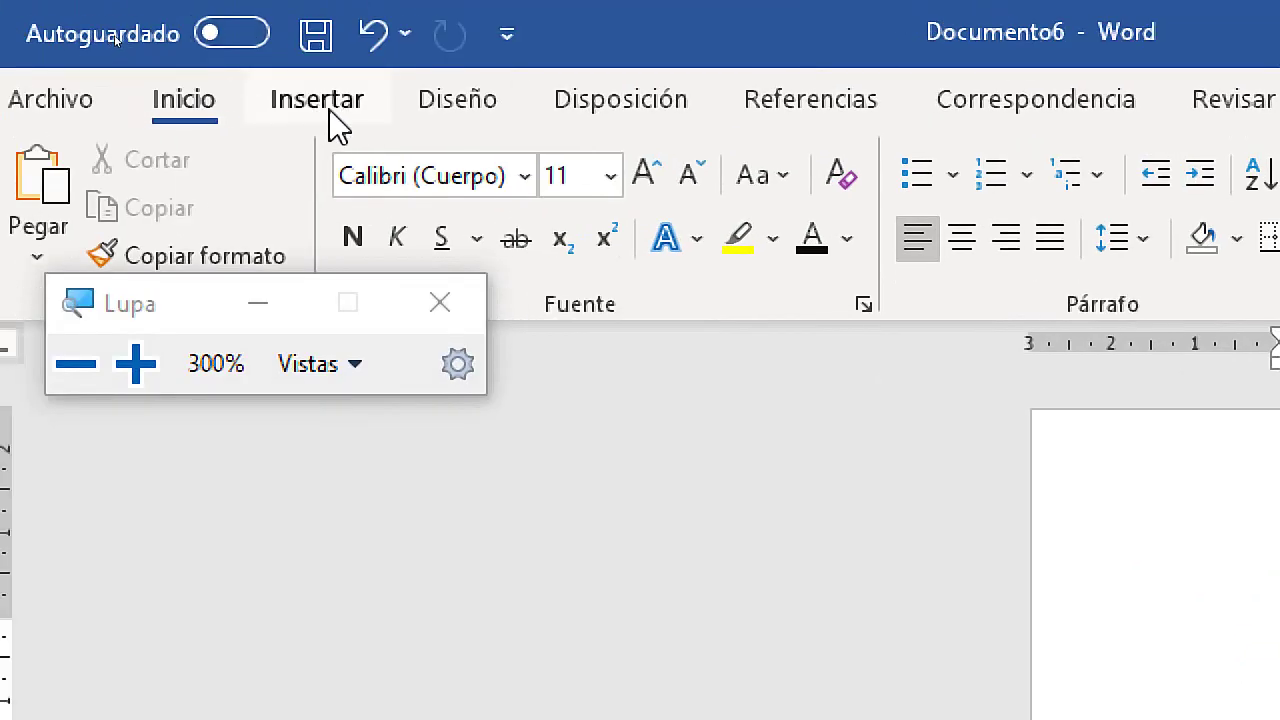
pyautogui.click(332, 112)
pyautogui.press('super+Escape')
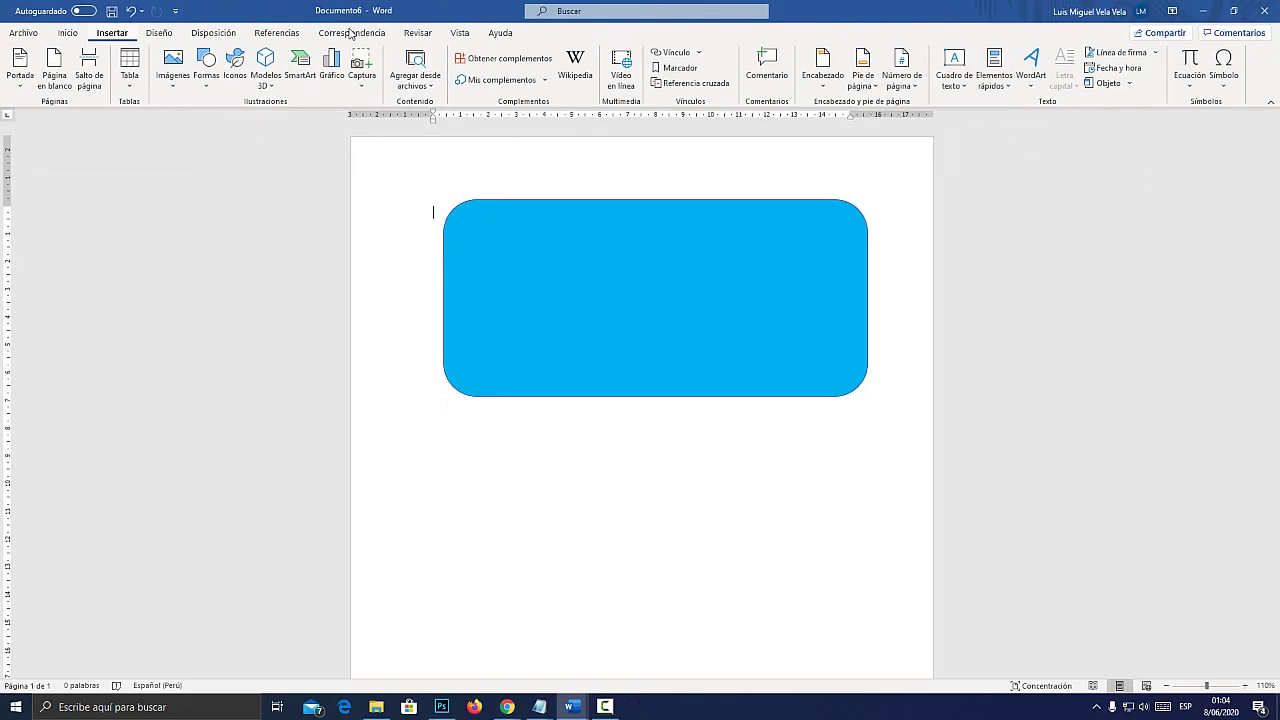
pyautogui.press('super+plus')
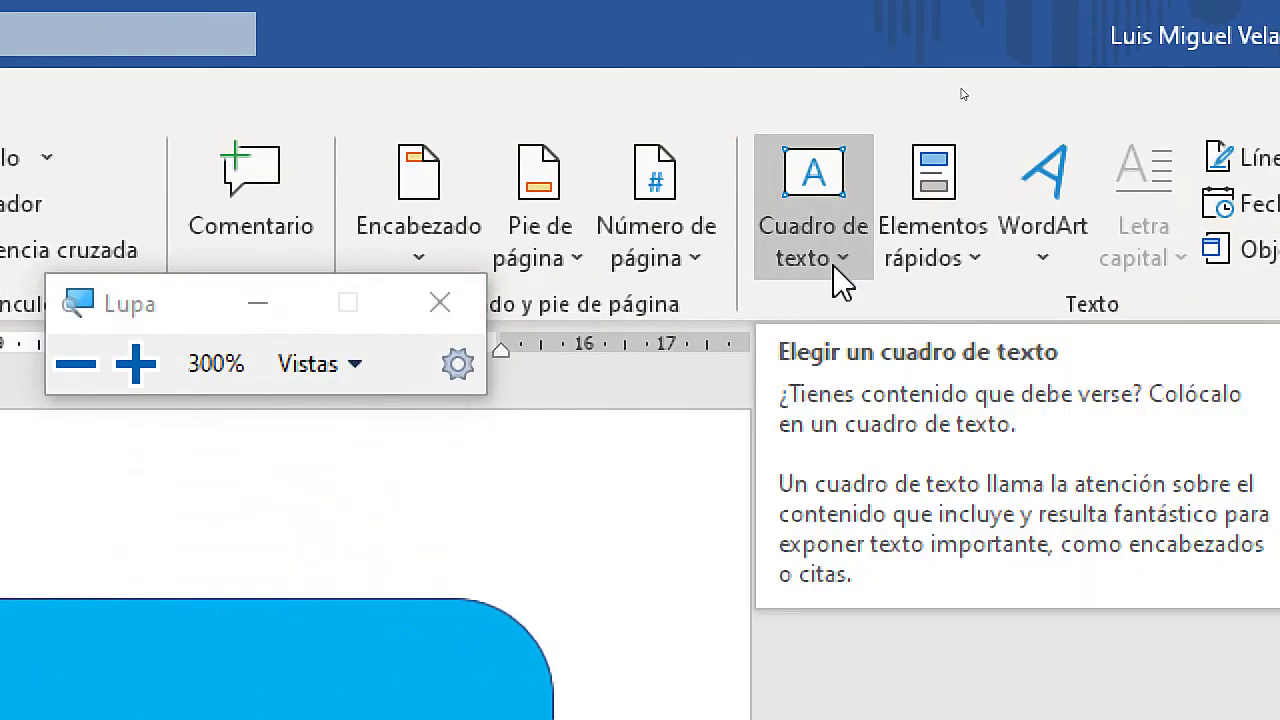
pyautogui.click(841, 260)
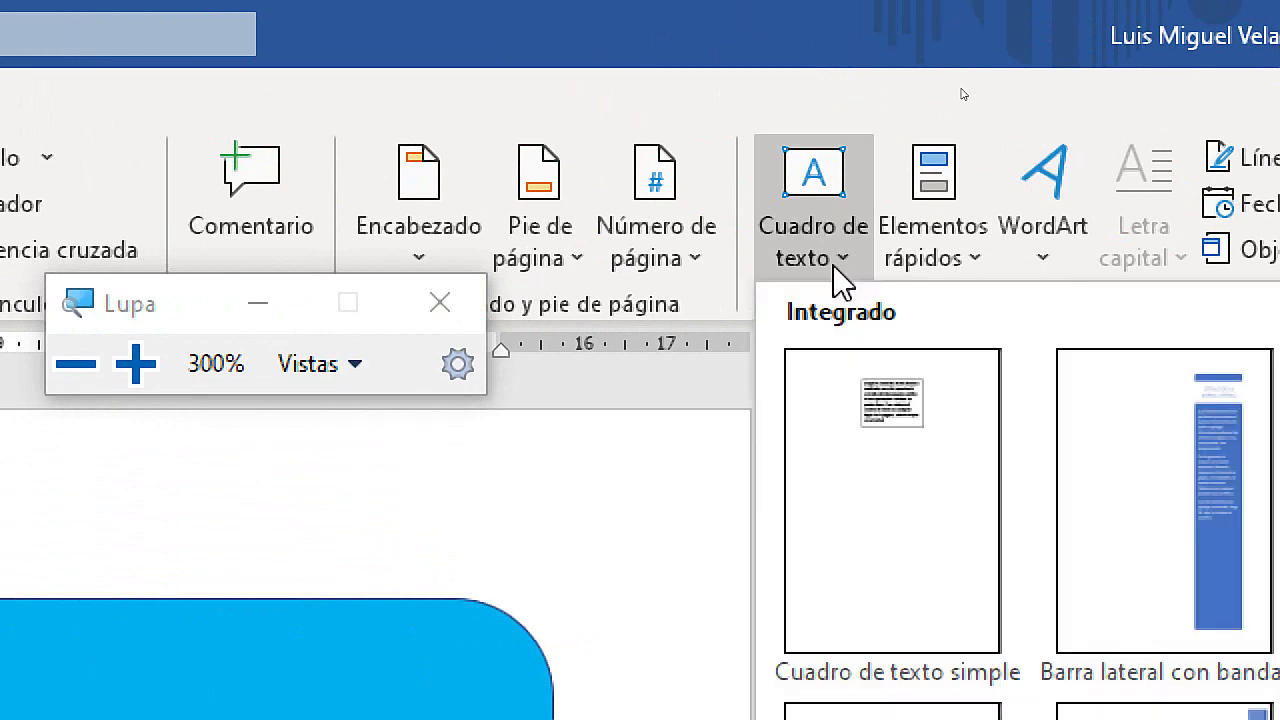
pyautogui.press('super+Escape')
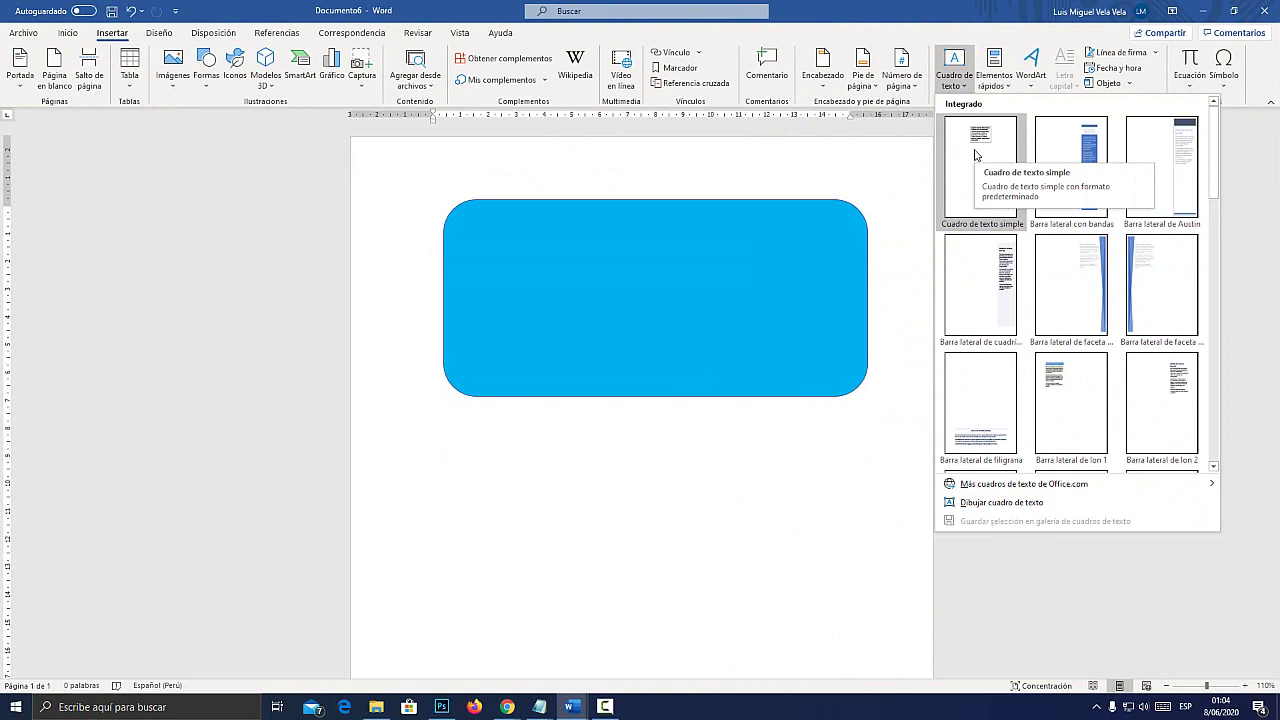
pyautogui.press('super+plus')
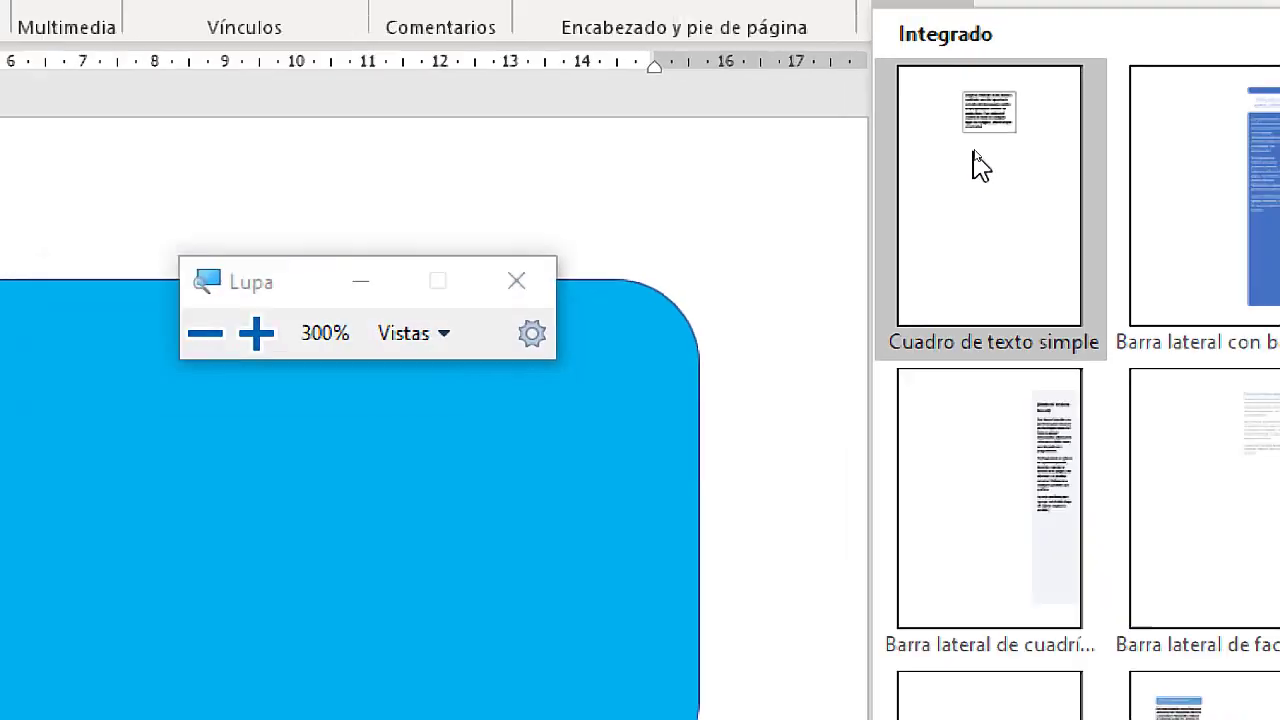
pyautogui.press('super+Escape')
pyautogui.click(978, 160)
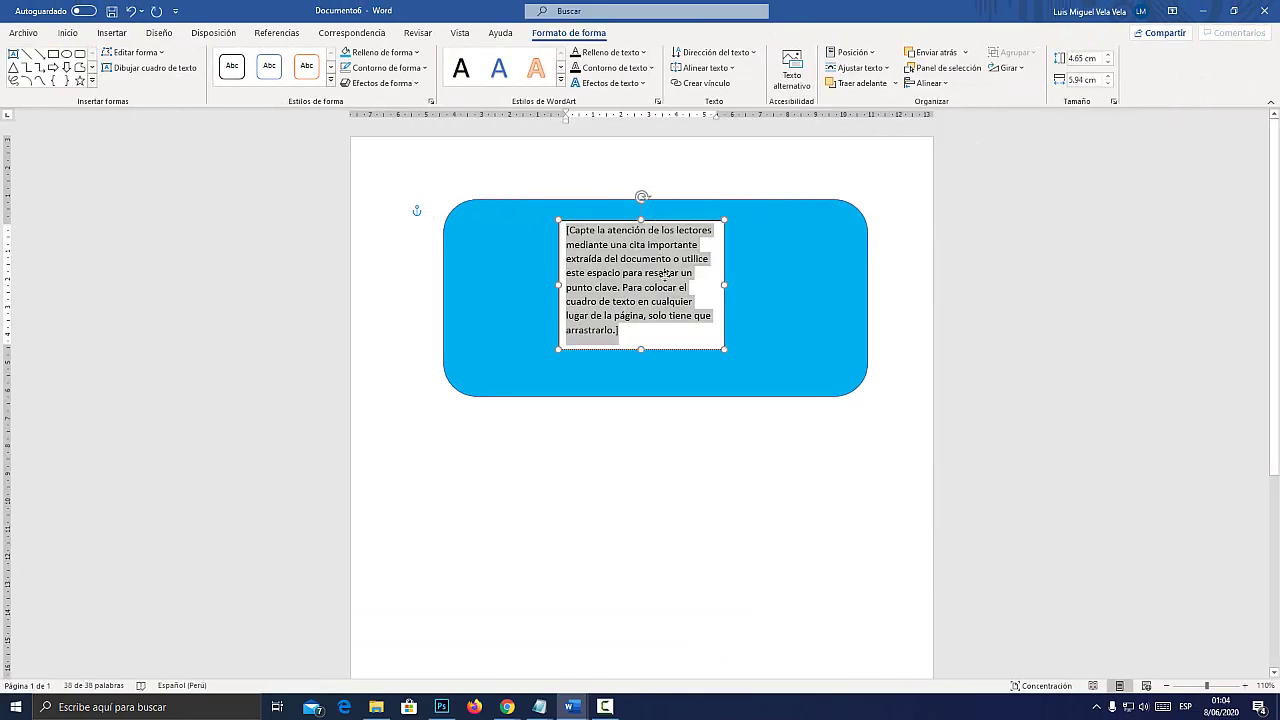
pyautogui.moveTo(646, 209); pyautogui.dragTo(648, 239)
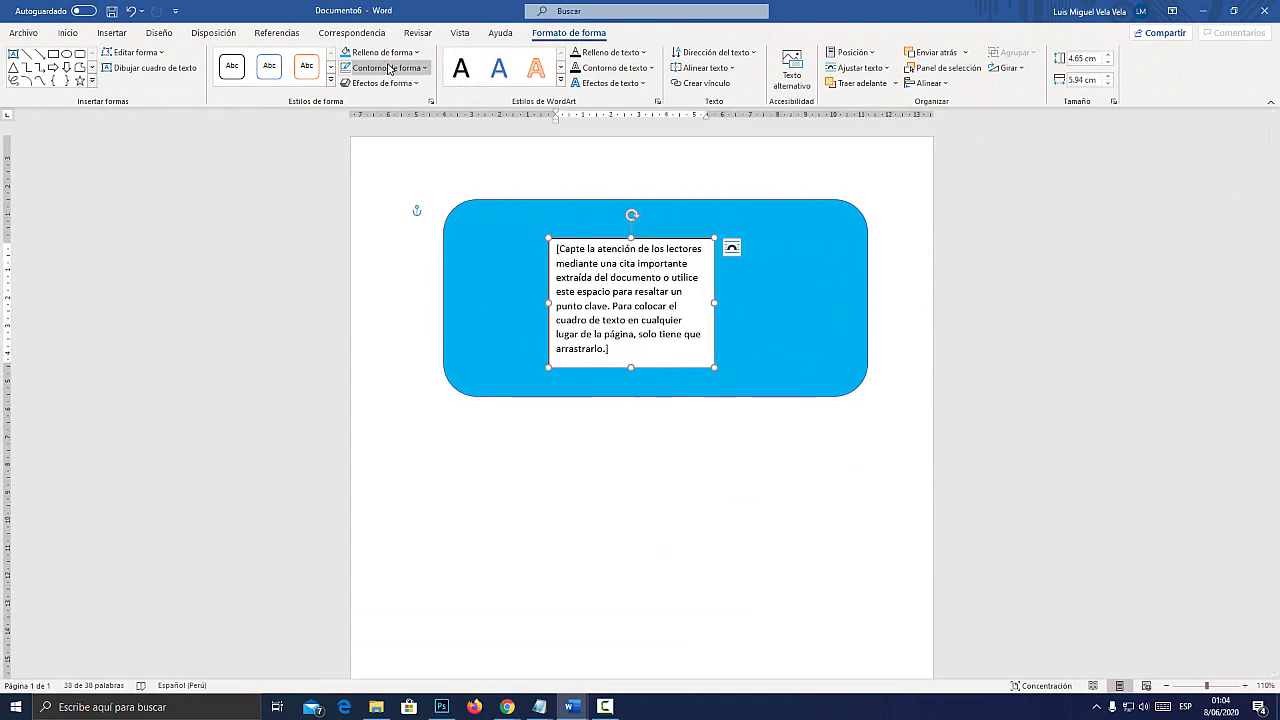
# Remove the fill of the text box on the light blue rectangle (Sin relleno).
pyautogui.press('super+plus')
pyautogui.press('super+plus')
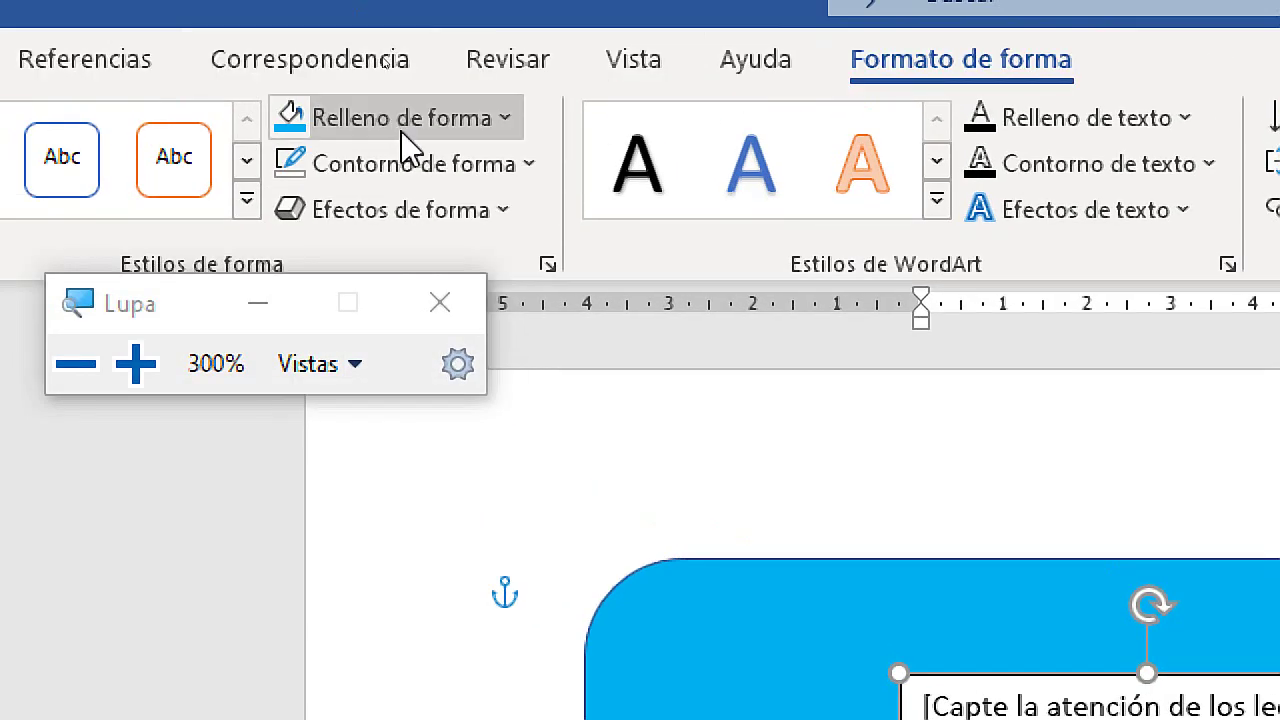
pyautogui.click(385, 55)
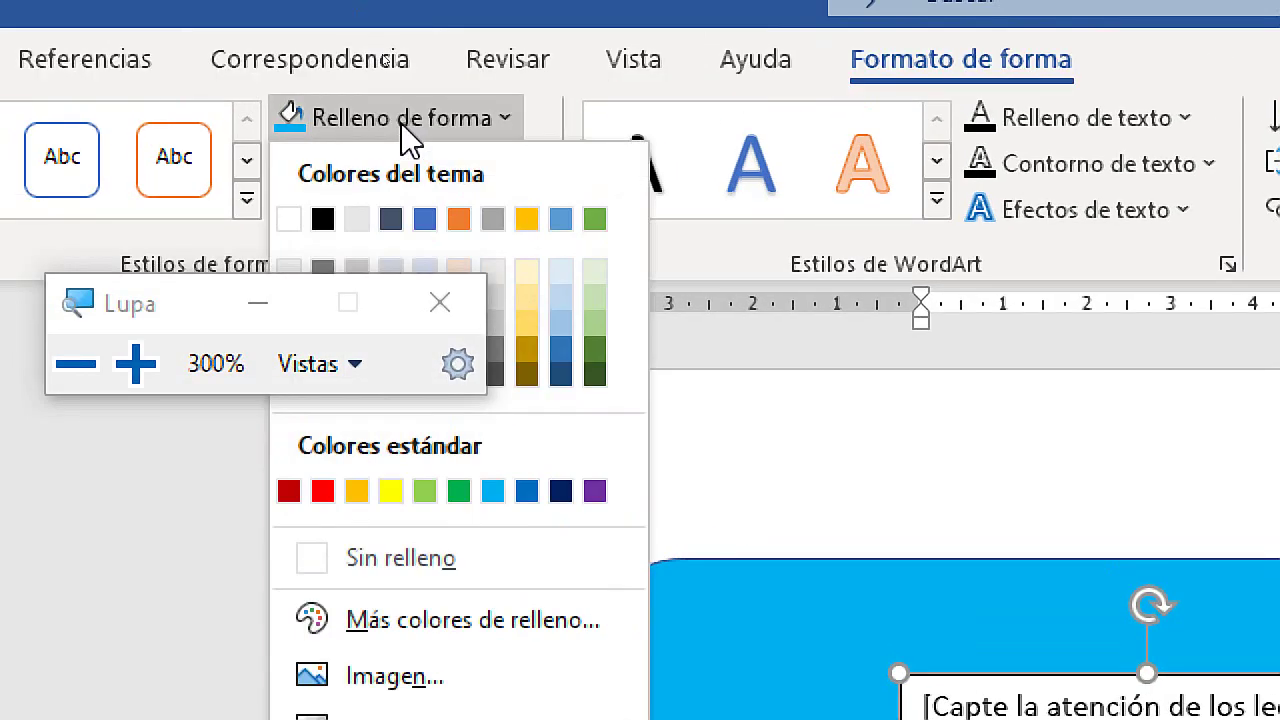
pyautogui.press('super+Escape')
pyautogui.click(565, 320)
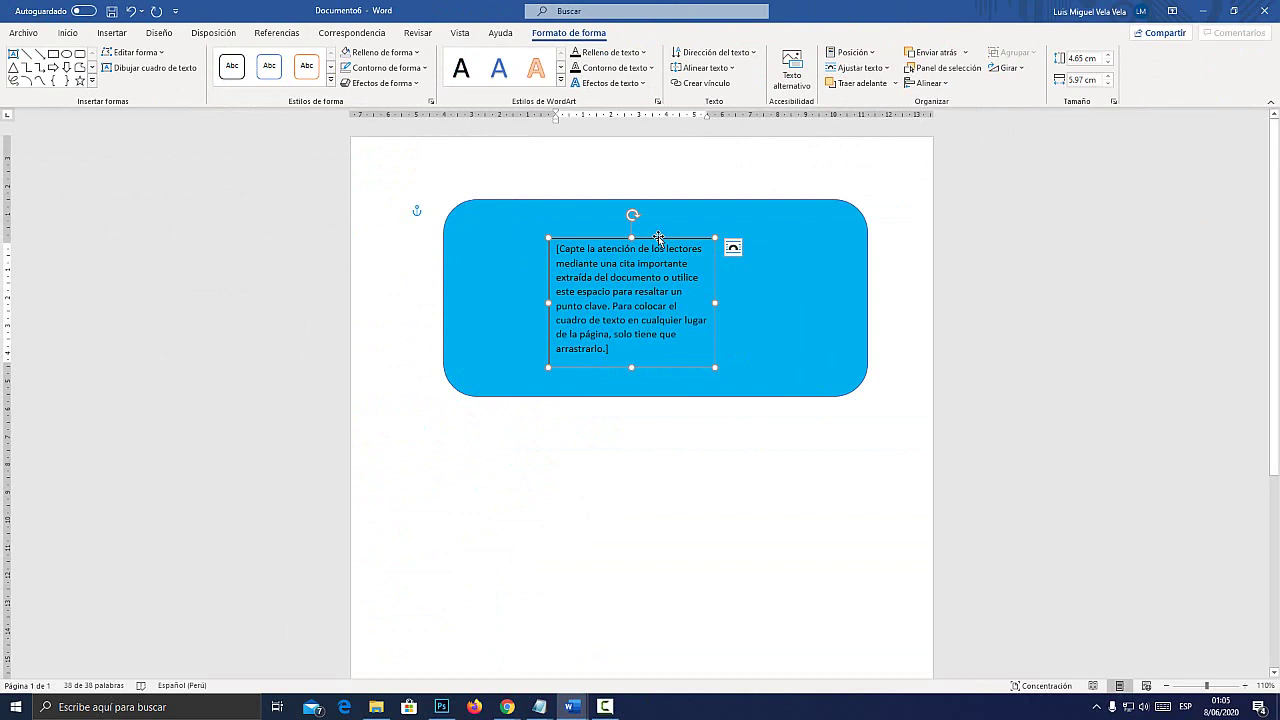
# Delete the placeholder text box that sits on the light blue rounded rectangle.
pyautogui.click(112, 34)
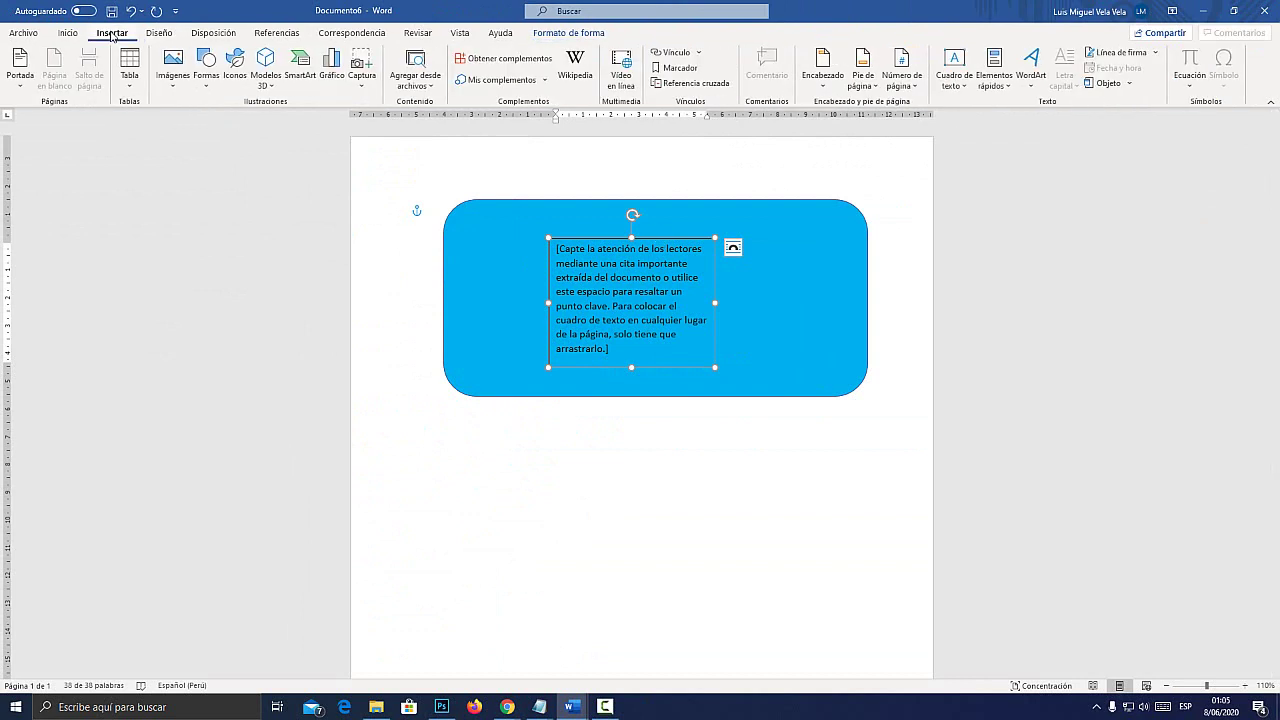
pyautogui.press('super+plus')
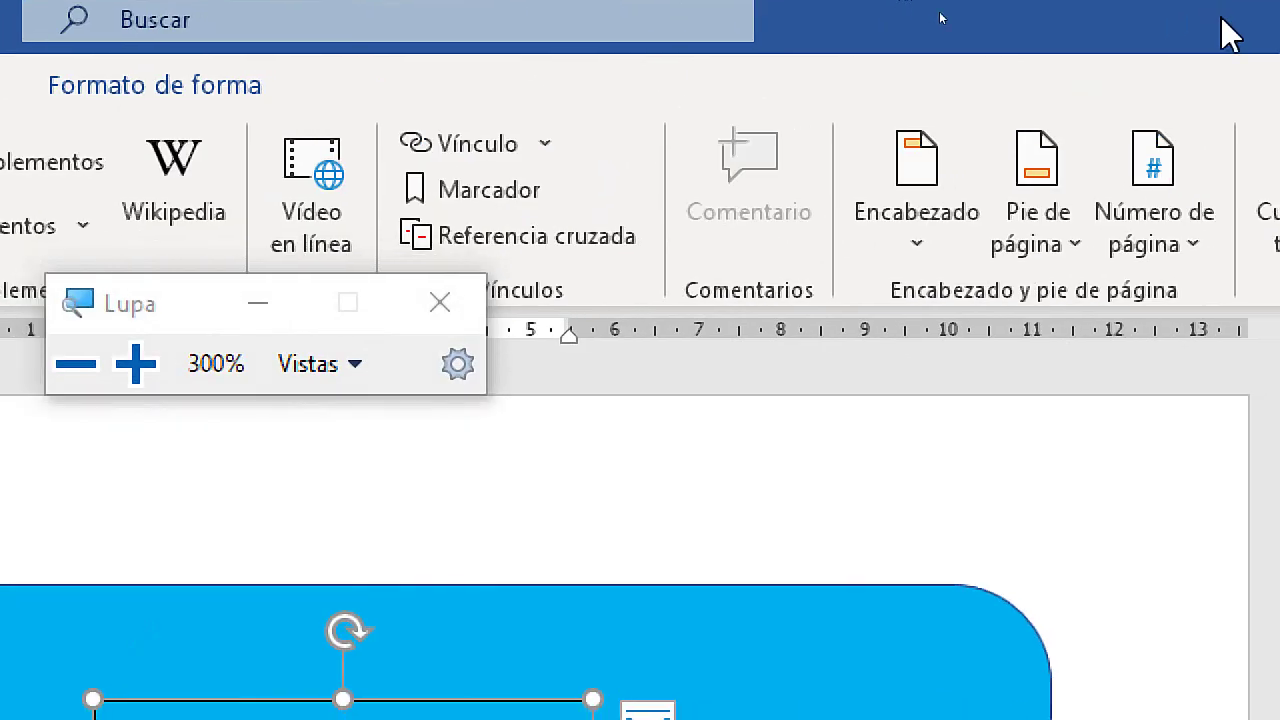
pyautogui.click(1006, 251)
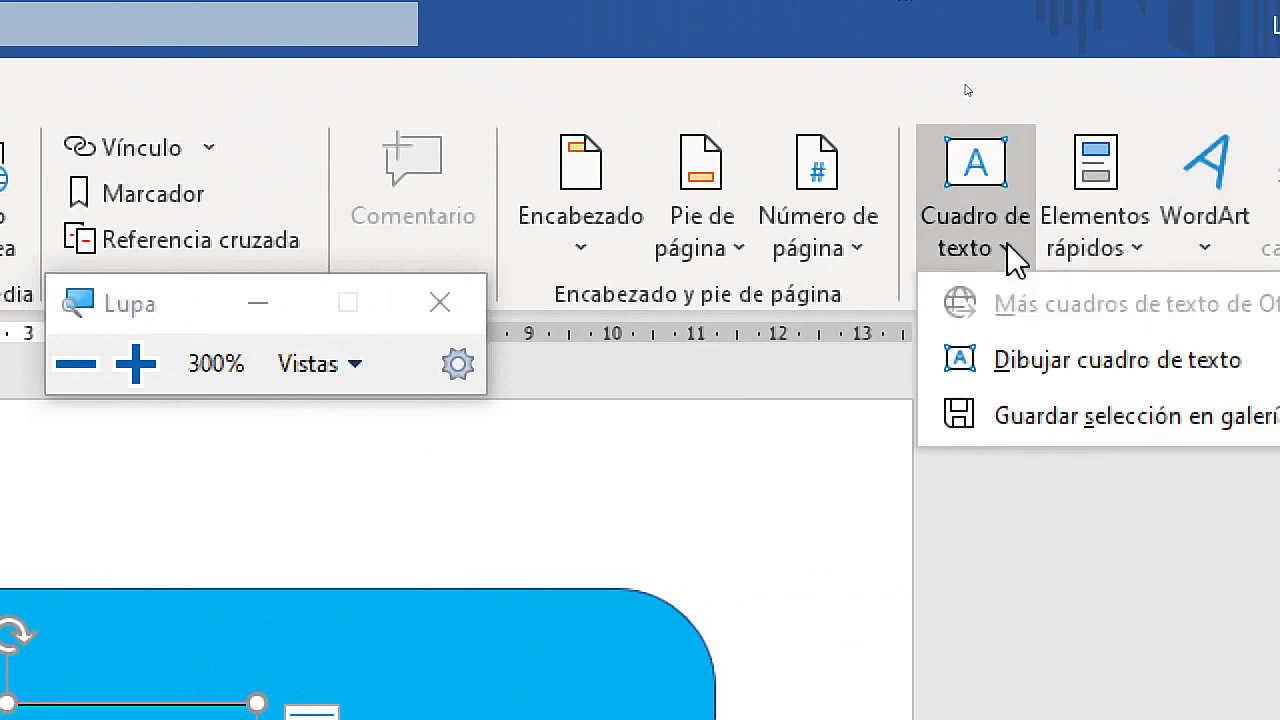
pyautogui.press('super+Escape')
pyautogui.click(677, 229)
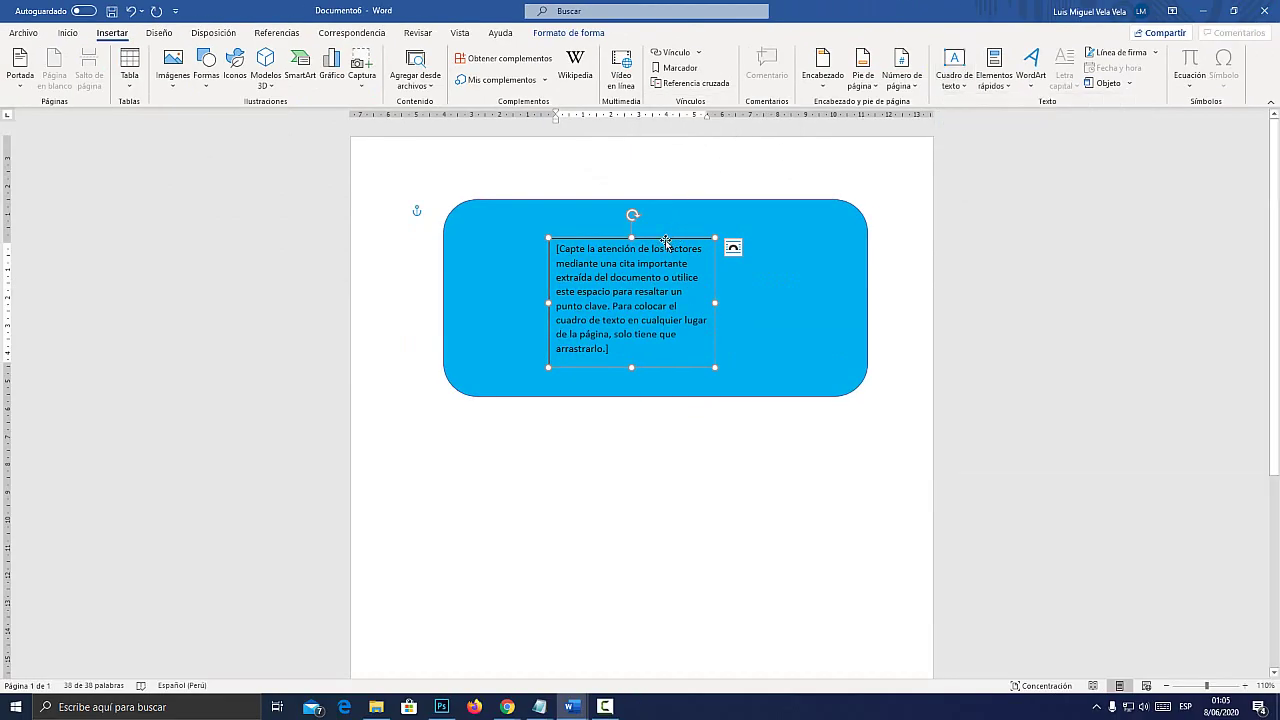
pyautogui.press('Delete')
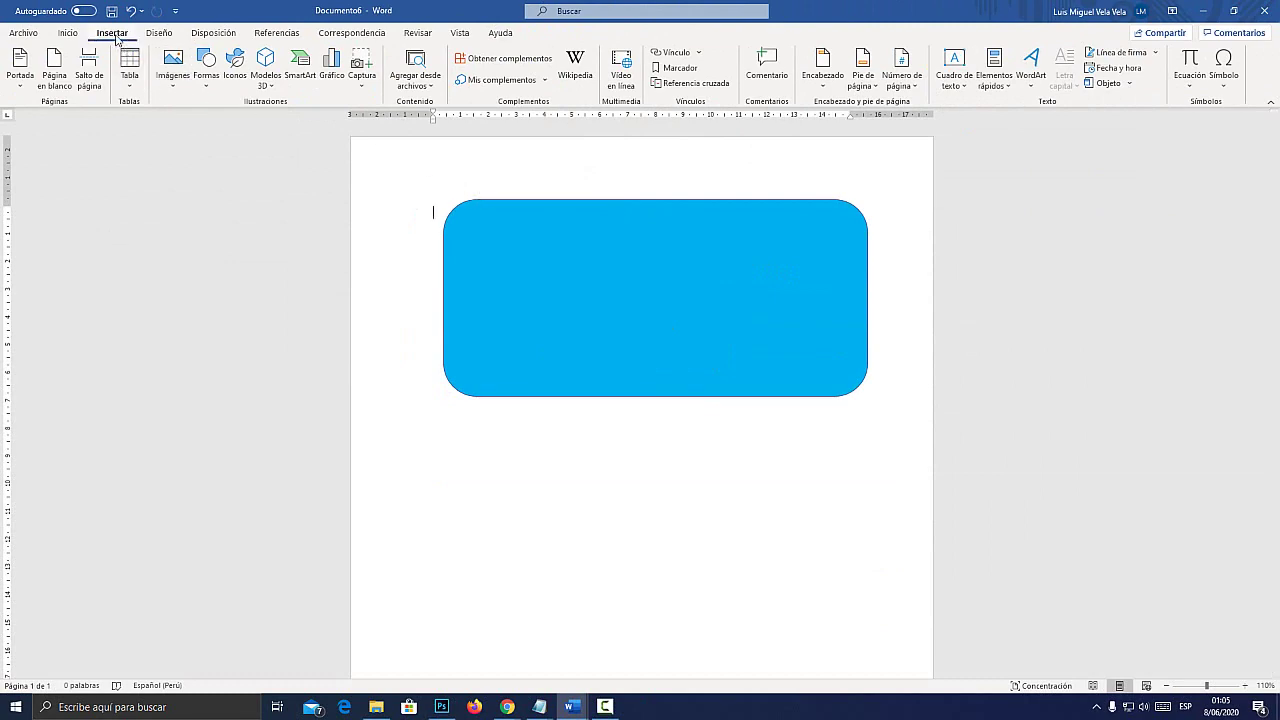
# Draw a plain rectangle about 11.9 cm wide and 5.3 cm high and position it below the light blue shape.
pyautogui.press('super+plus')
pyautogui.click(207, 88)
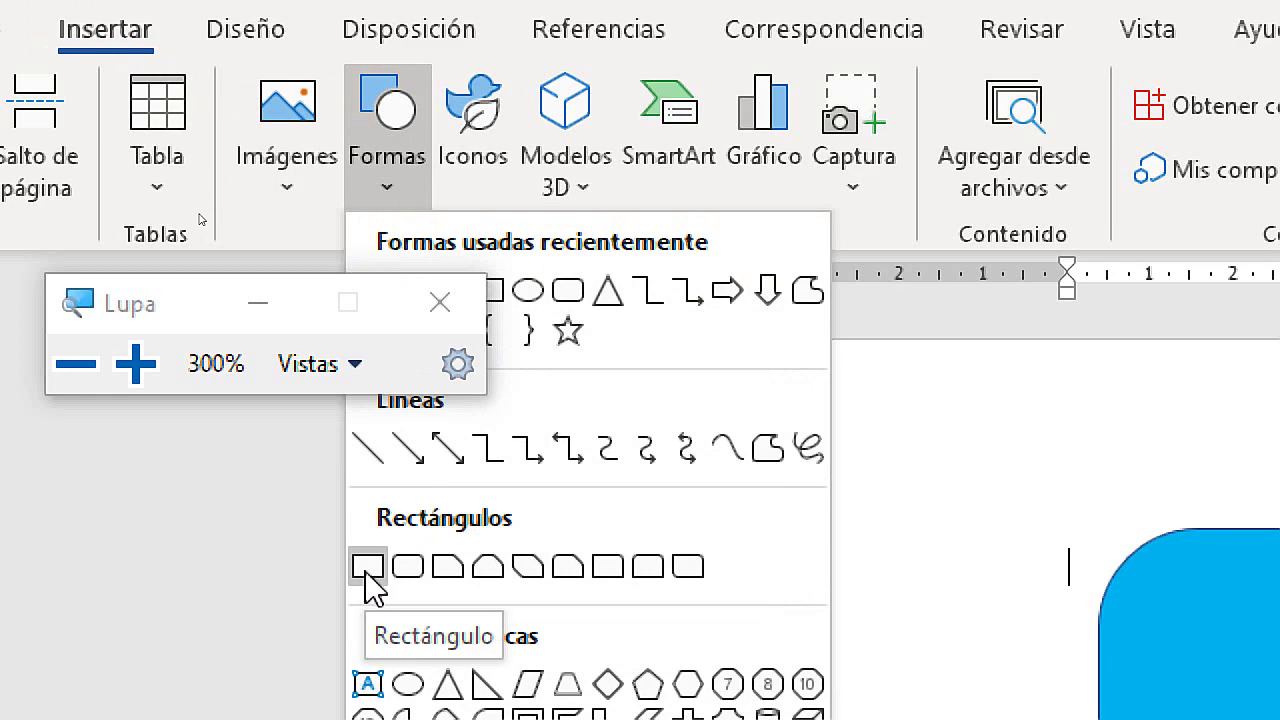
pyautogui.press('super+Escape')
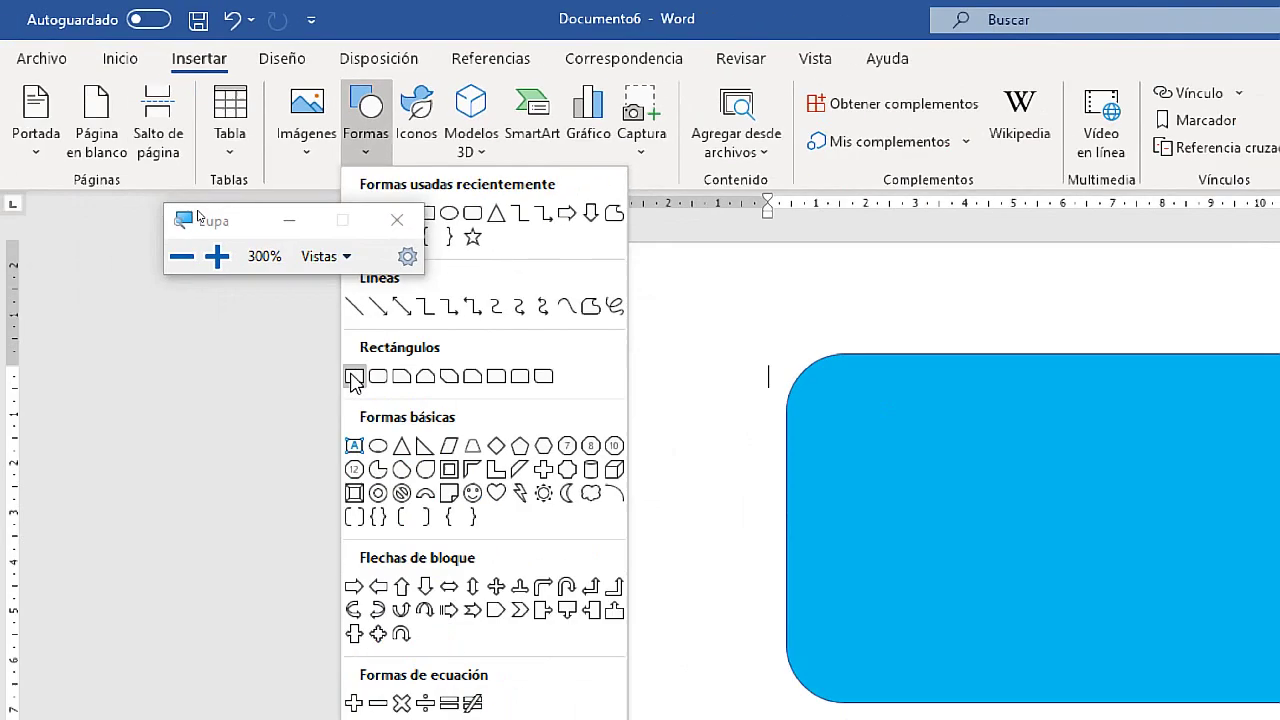
pyautogui.click(367, 567)
pyautogui.moveTo(486, 410); pyautogui.dragTo(818, 558)
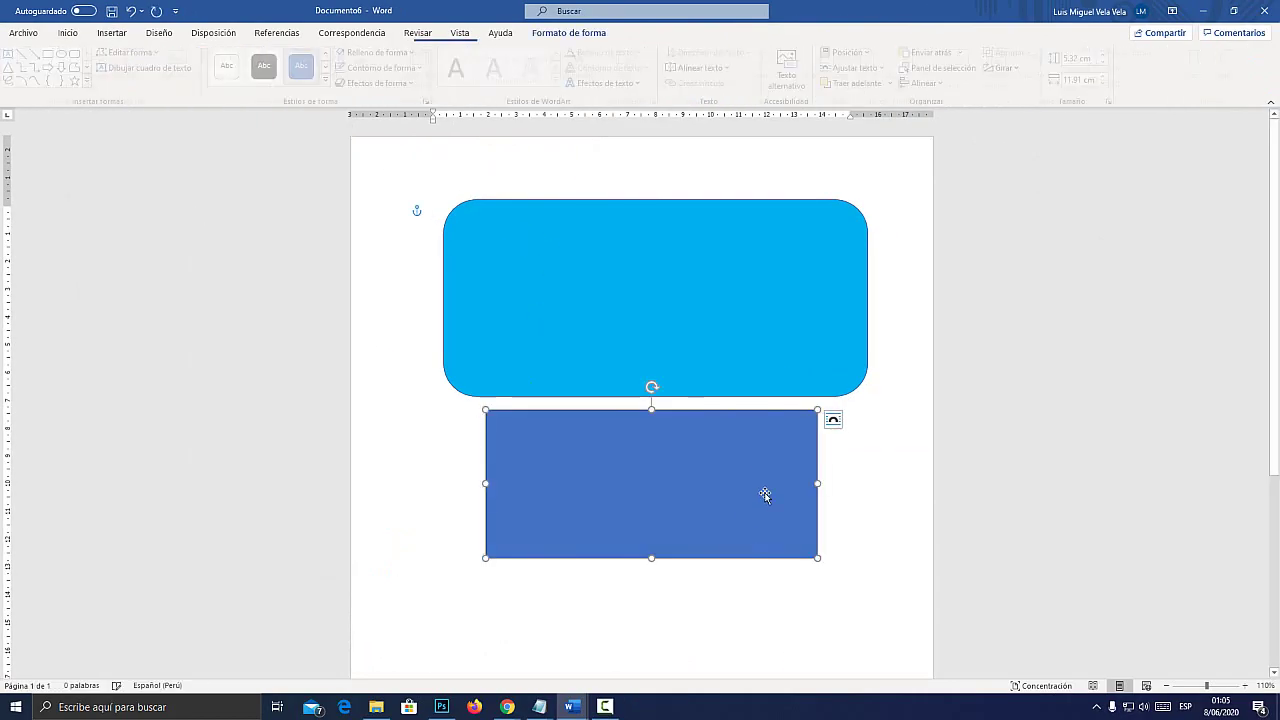
pyautogui.moveTo(766, 494)
pyautogui.mouseDown()
pyautogui.moveTo(814, 488)
pyautogui.moveTo(797, 447)
pyautogui.moveTo(740, 463)
pyautogui.mouseUp()
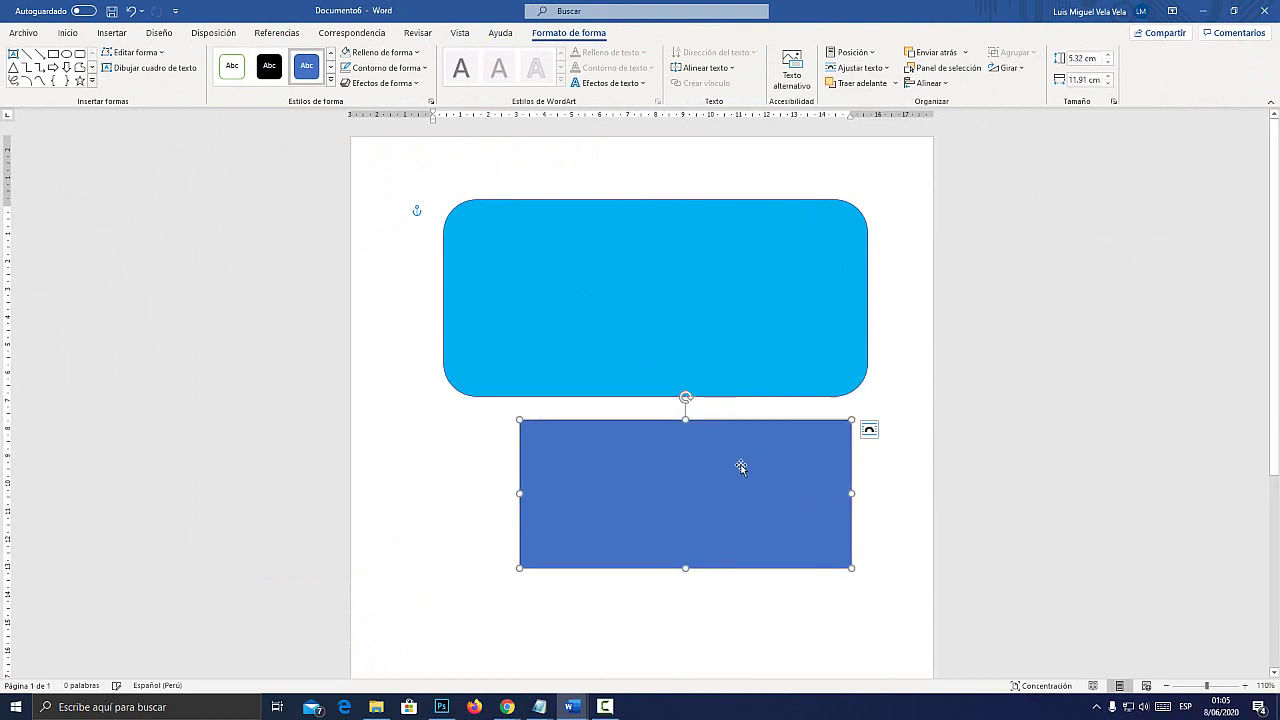
# Add the text "TEXTO DE PRUEBA PARA ESTE VIDEO" inside the lower rectangle.
pyautogui.rightClick(689, 466)
pyautogui.click(740, 243)
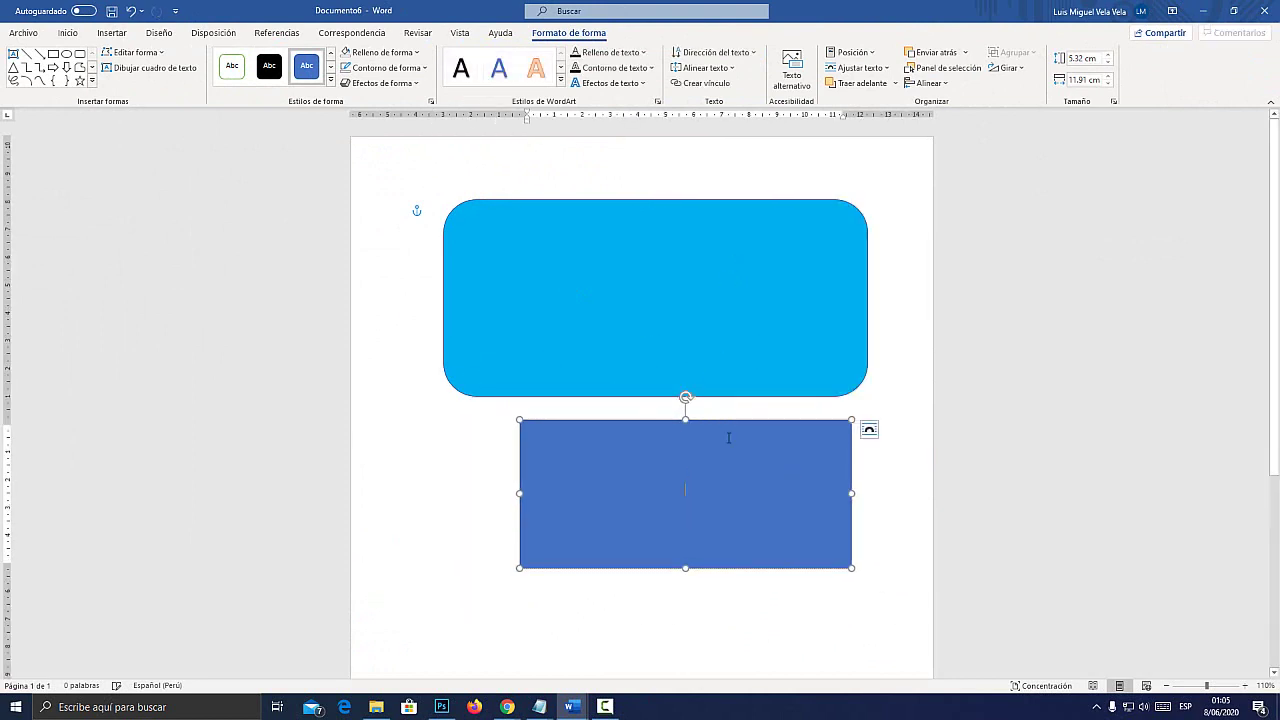
pyautogui.write('TEXTO DE')
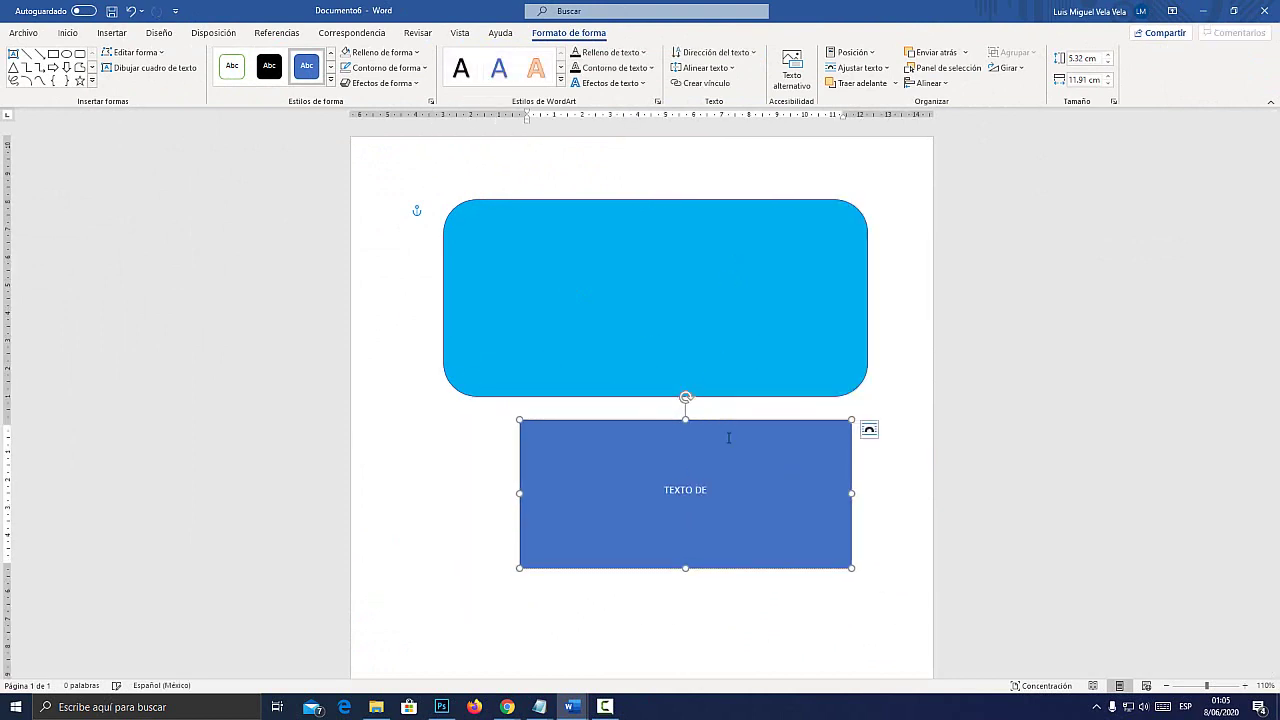
pyautogui.write(' PRUEBA PARA ESTE VIDEO')
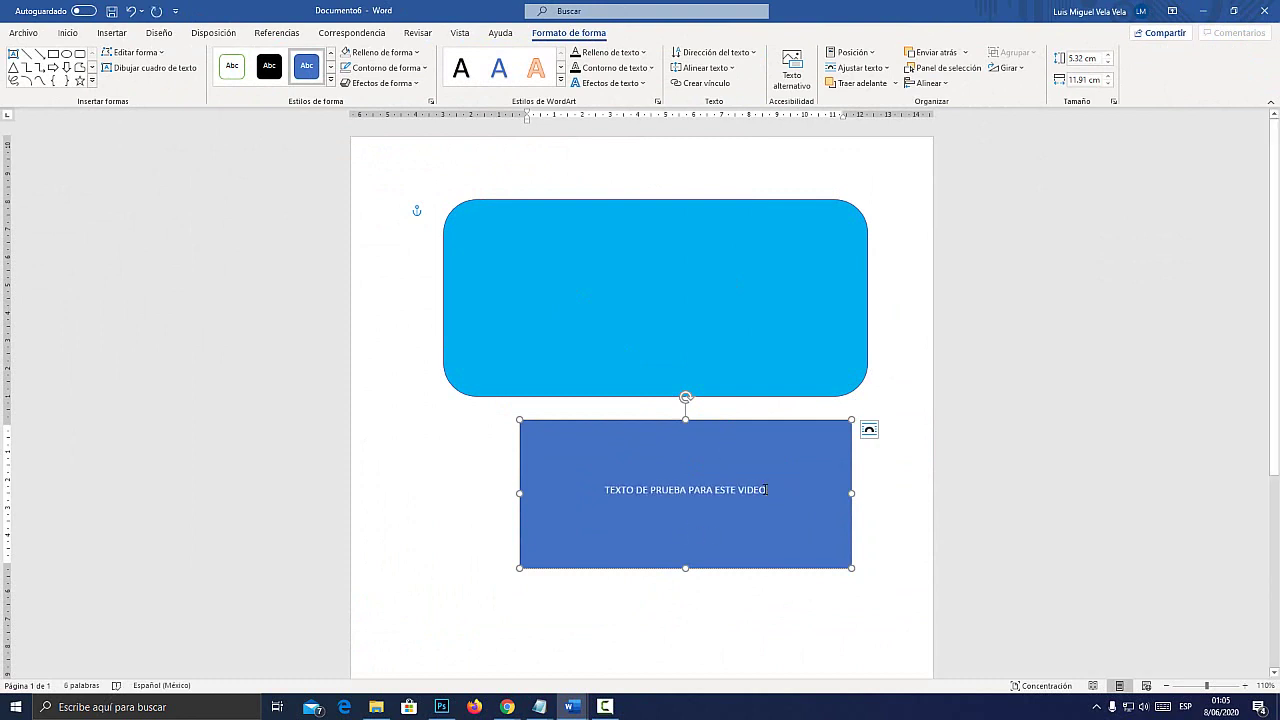
# Change the font color of all the text inside the lower rectangle to black.
pyautogui.hotkey('ctrl', 'a')
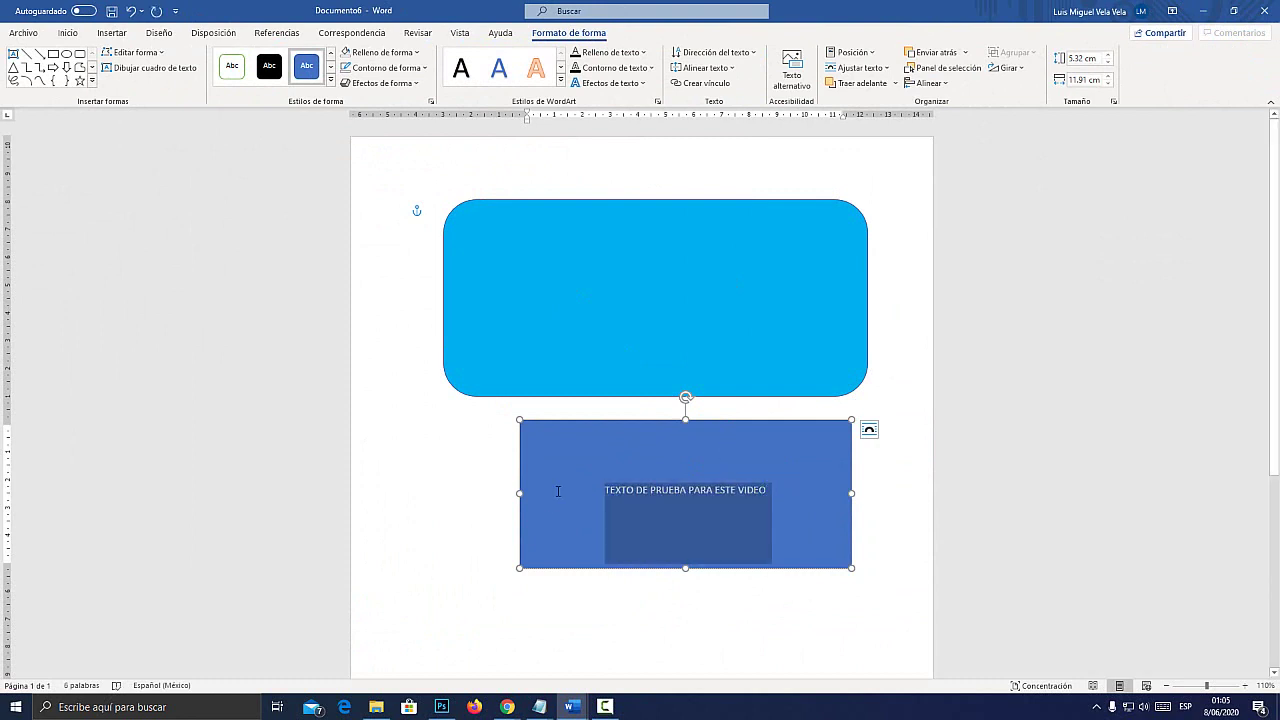
pyautogui.click(67, 33)
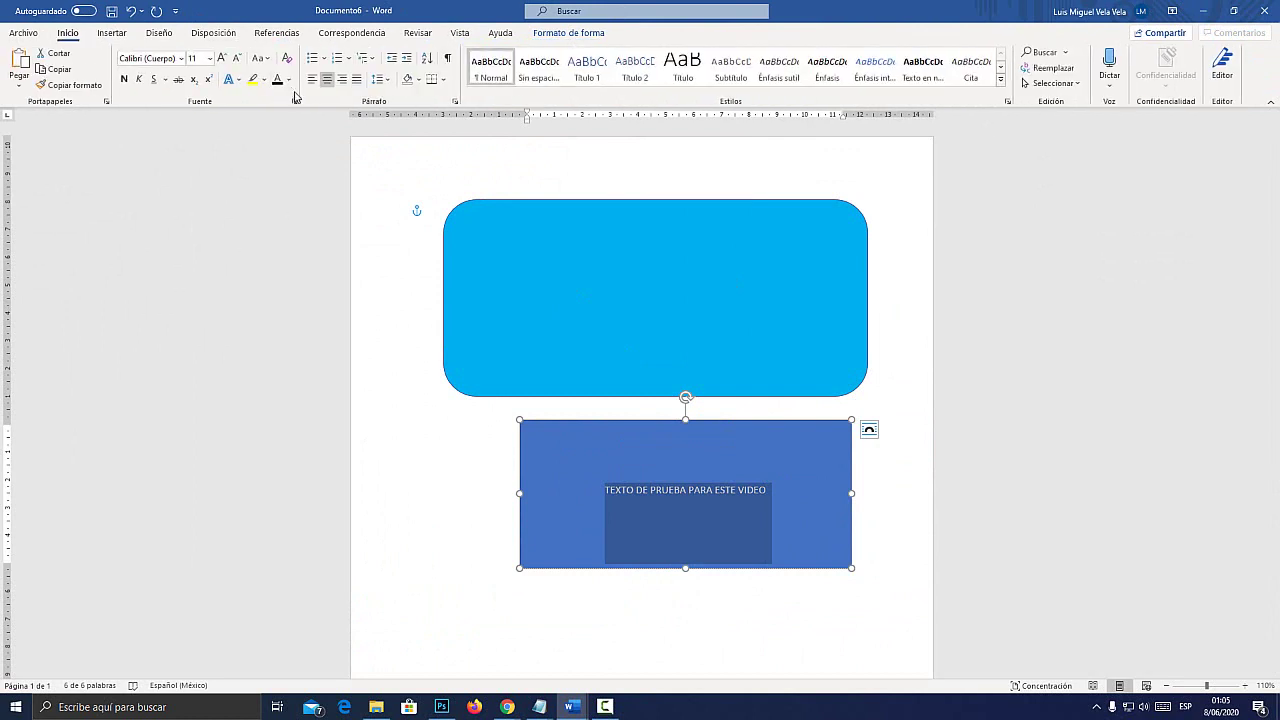
pyautogui.click(288, 79)
pyautogui.click(292, 192)
pyautogui.click(620, 424)
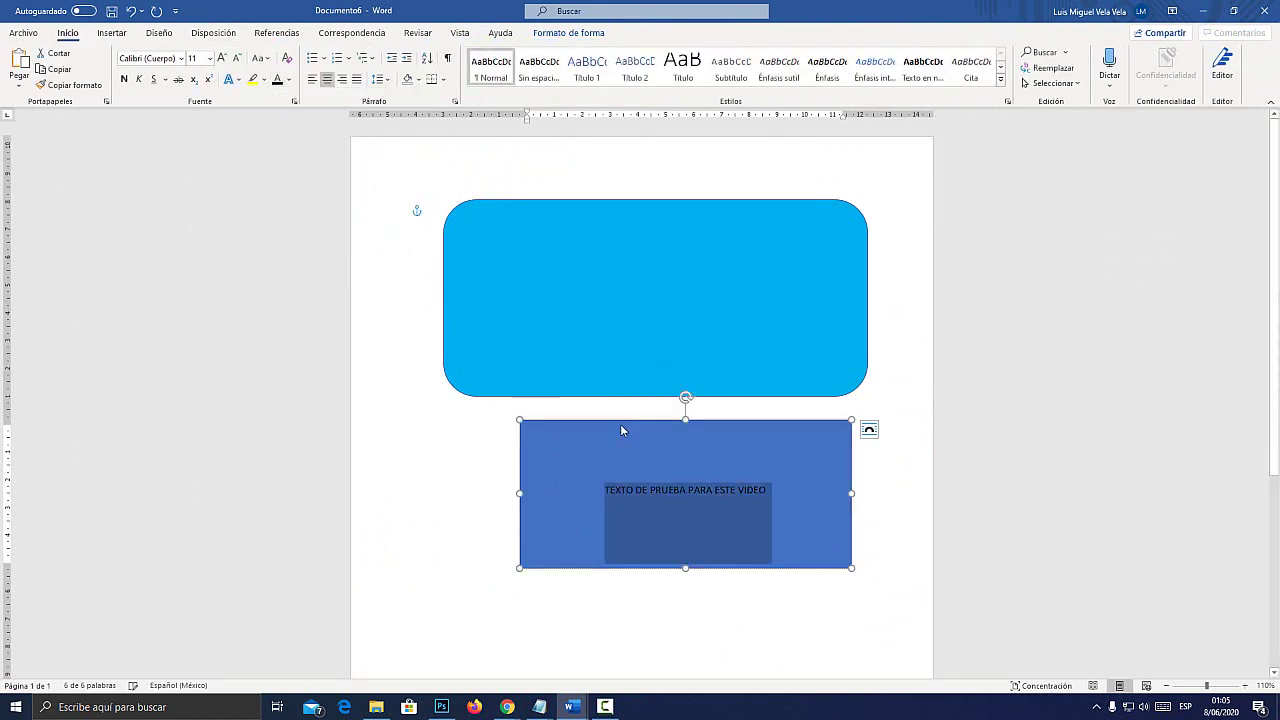
# Remove the lower rectangle's fill (Sin relleno) and shrink the shape to about 5.6 cm wide and 2.3 cm high.
pyautogui.click(568, 33)
pyautogui.click(388, 51)
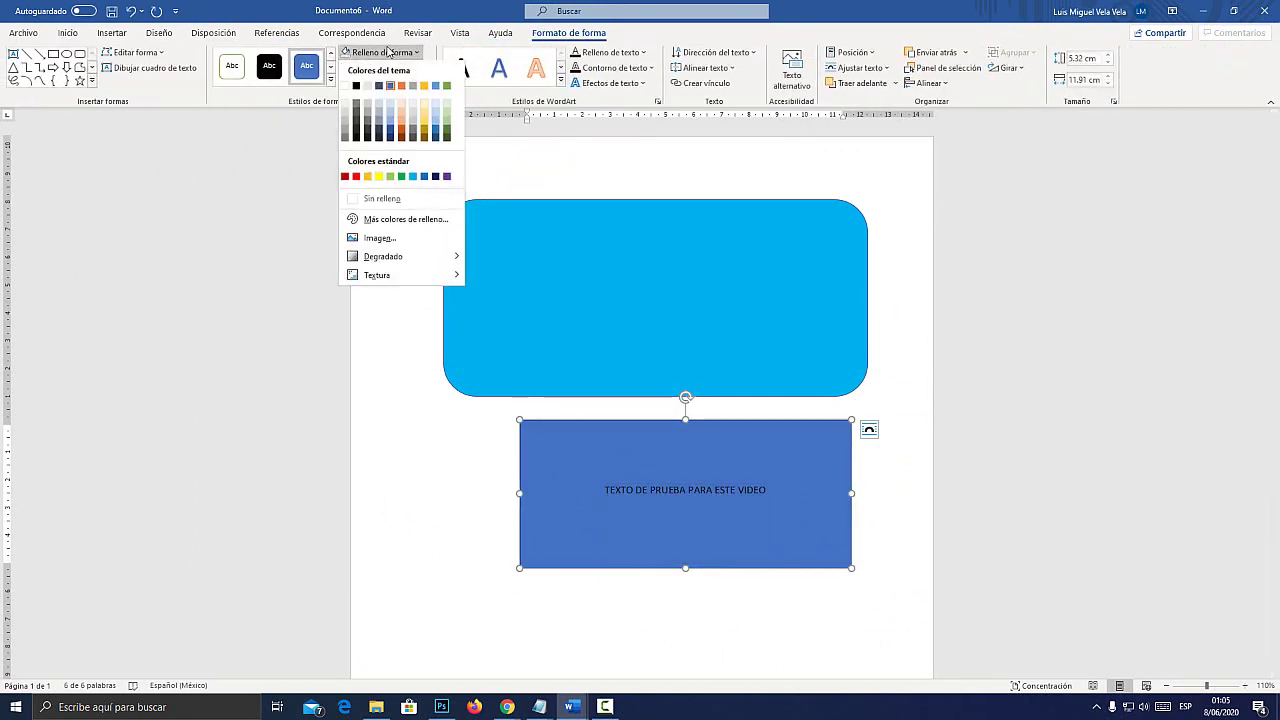
pyautogui.click(382, 199)
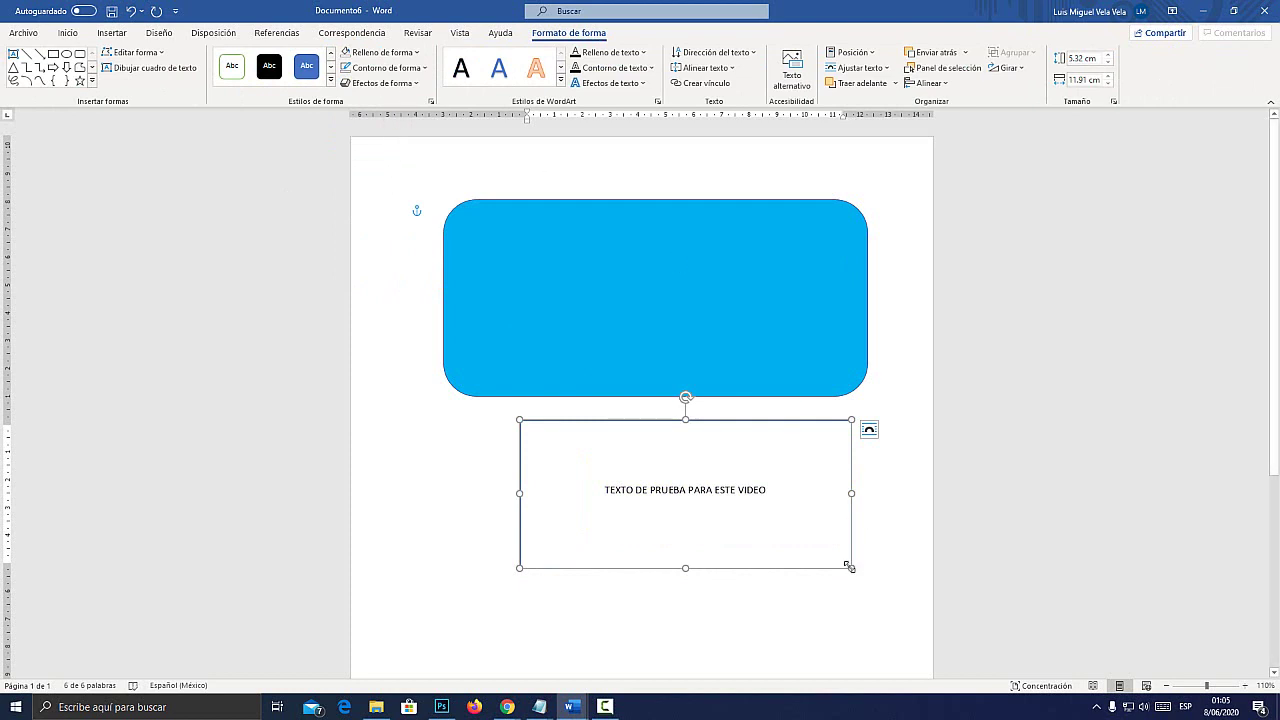
pyautogui.moveTo(849, 566); pyautogui.dragTo(677, 485)
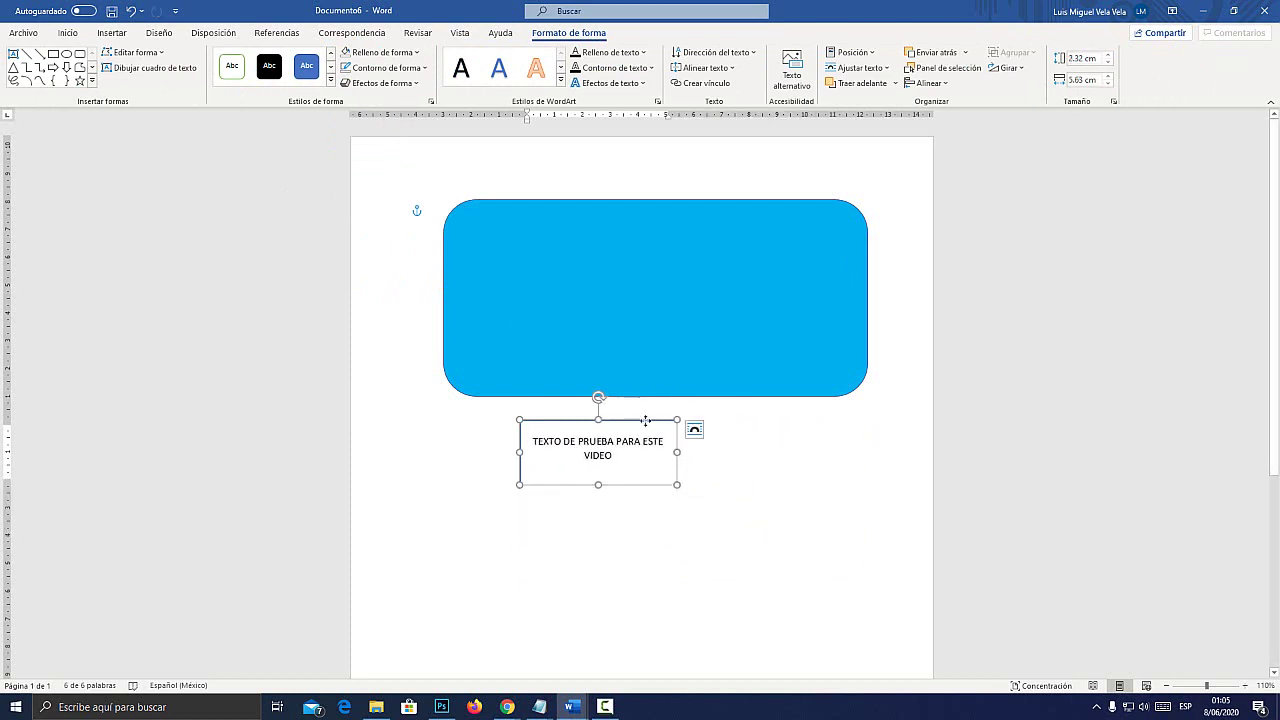
pyautogui.moveTo(646, 421)
pyautogui.mouseDown()
pyautogui.moveTo(682, 253)
pyautogui.moveTo(629, 424)
pyautogui.mouseUp()
# Enlarge the font of the sample text, then resize its rectangle to about 11.9 × 5.9 cm and place it below the light blue shape.
pyautogui.tripleClick(620, 461)
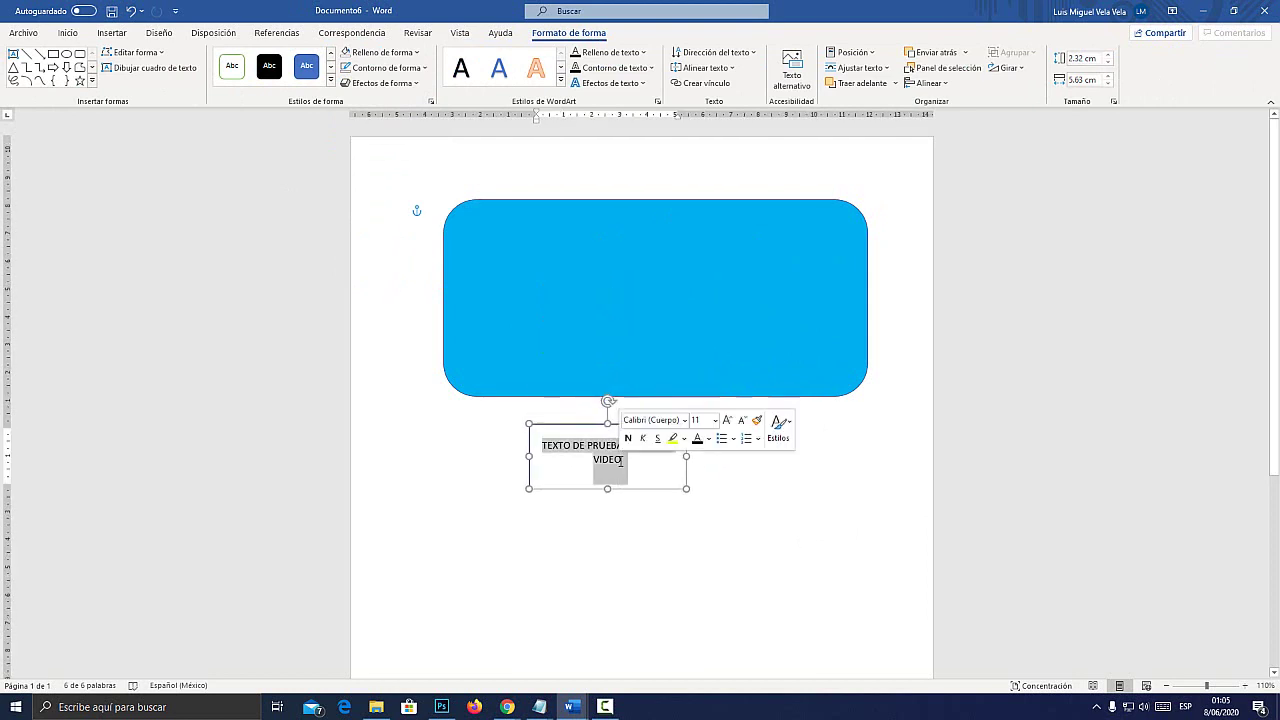
pyautogui.click(727, 420)
pyautogui.click(727, 420)
pyautogui.click(727, 420)
pyautogui.click(727, 420)
pyautogui.click(727, 420)
pyautogui.click(727, 420)
pyautogui.click(727, 420)
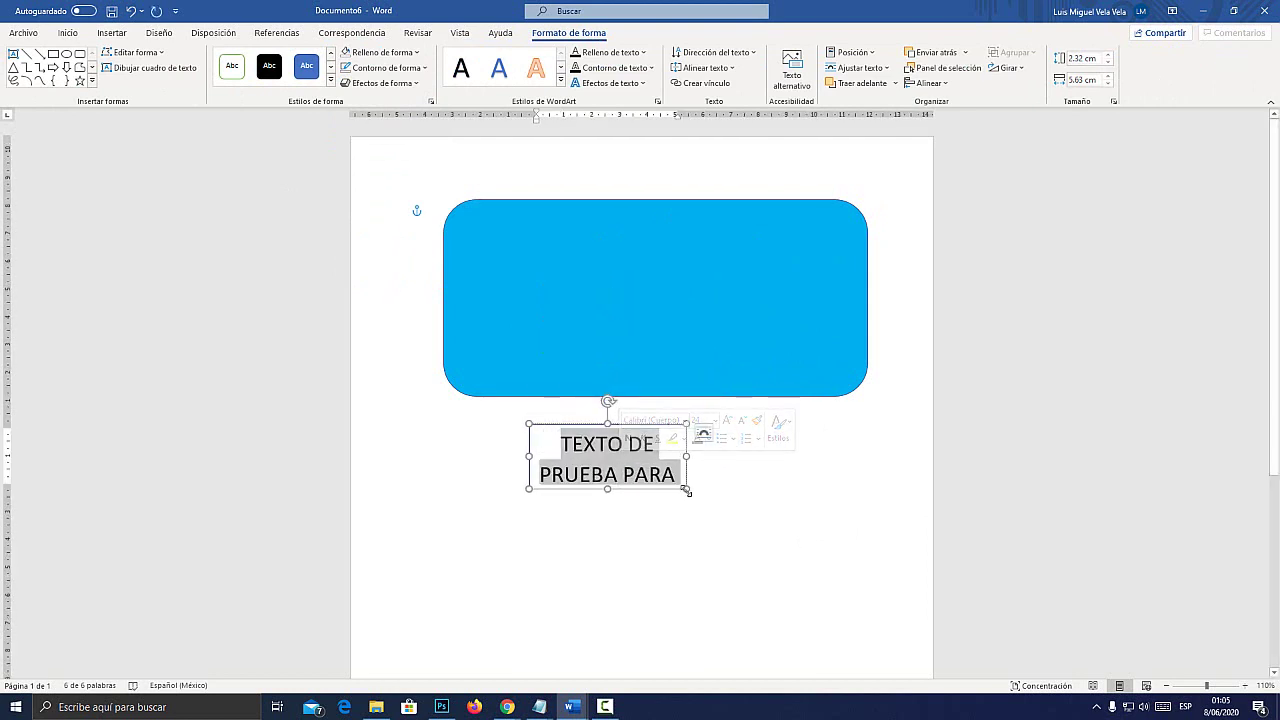
pyautogui.moveTo(686, 490); pyautogui.dragTo(859, 582)
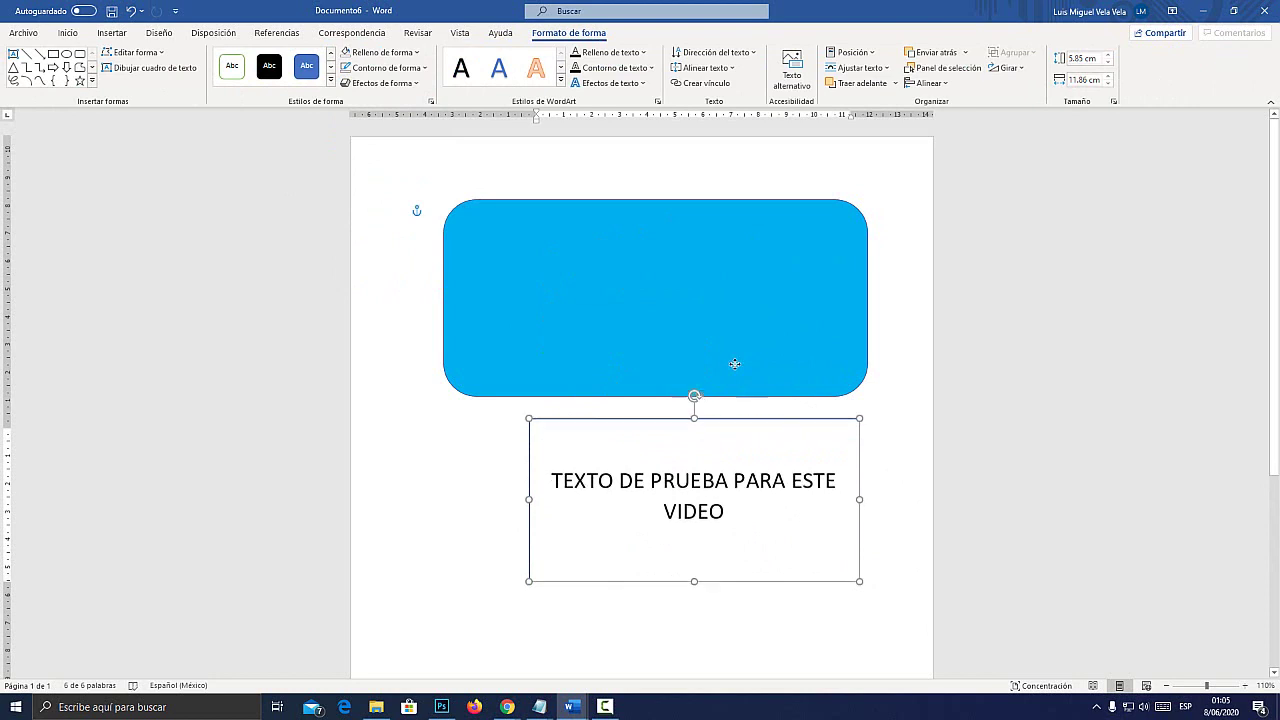
pyautogui.moveTo(751, 419); pyautogui.dragTo(704, 449)
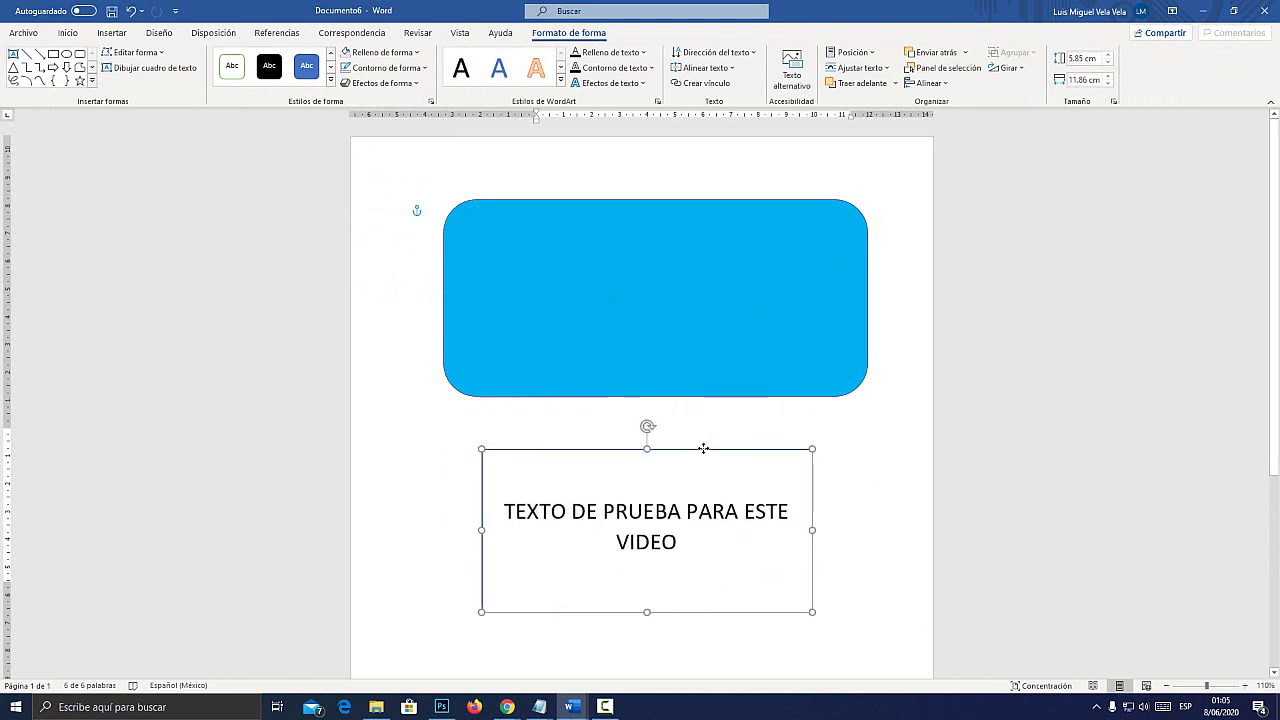
# Remove the outline of the rectangle containing the sample text (Sin contorno).
pyautogui.press('super+plus')
pyautogui.click(357, 70)
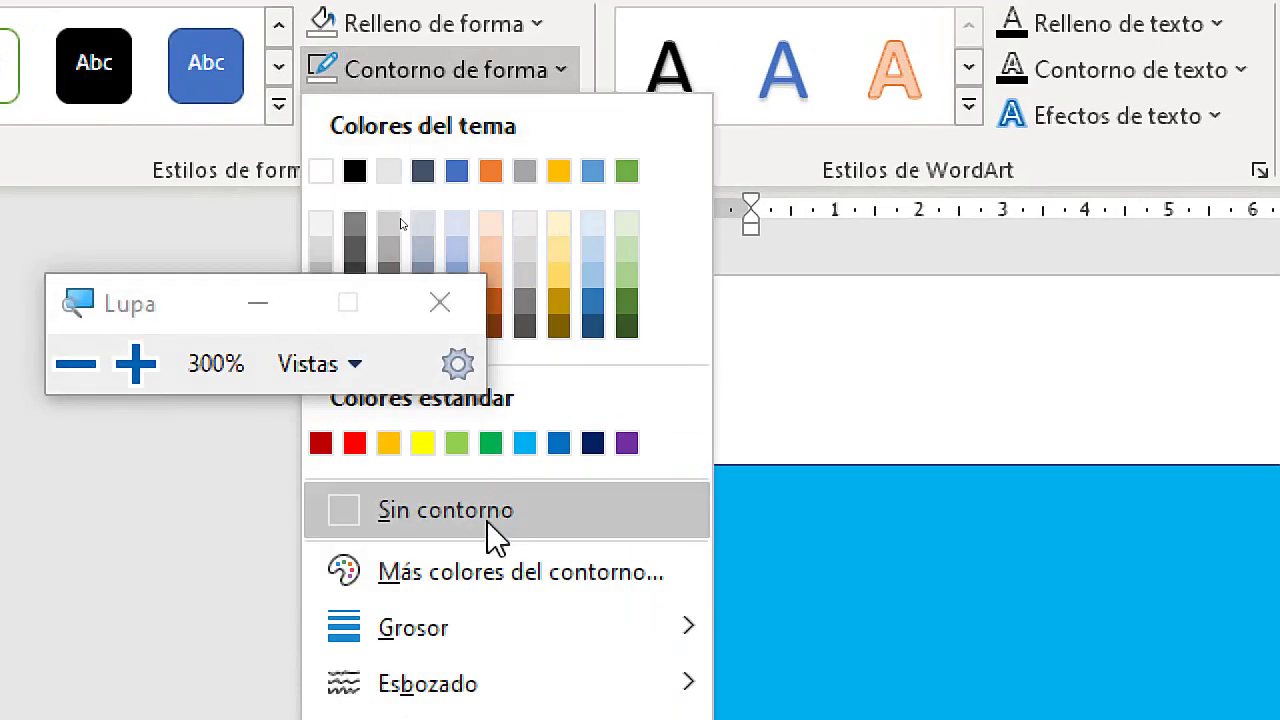
pyautogui.press('super+minus')
pyautogui.press('super+minus')
pyautogui.click(401, 216)
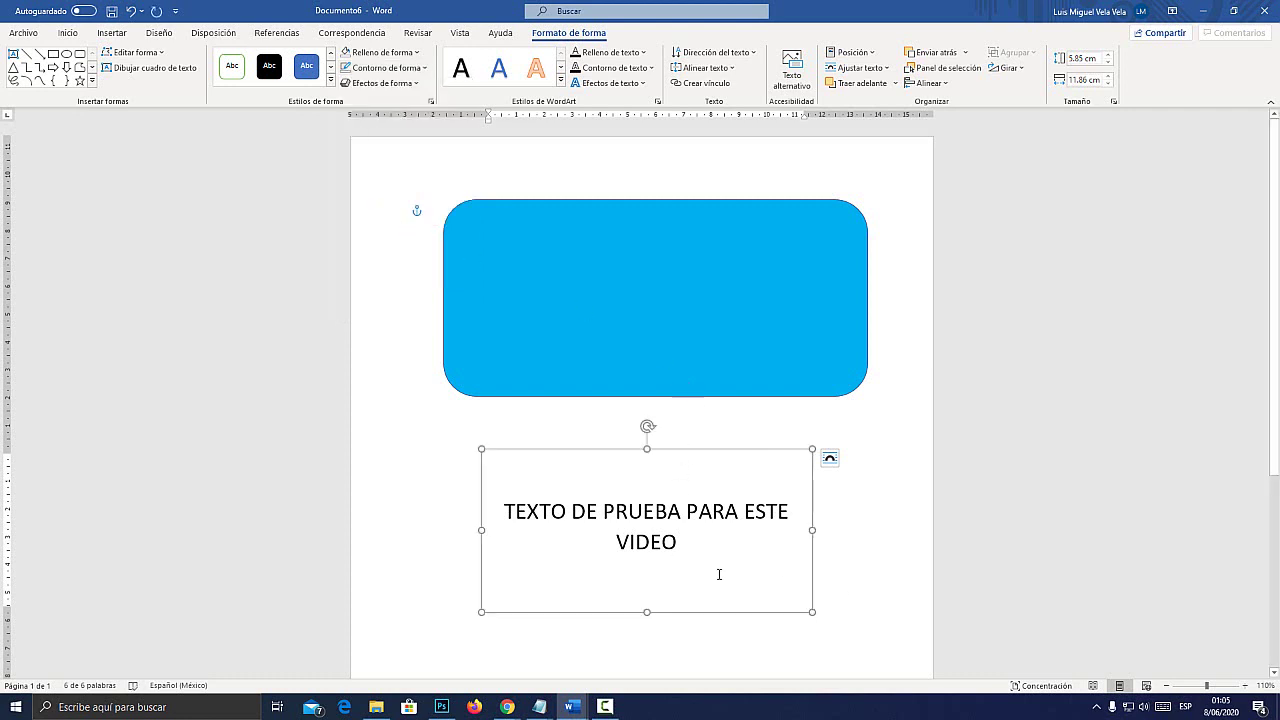
# Tighten the text rectangle around its two lines, to about 11.3 cm wide and 2.3 cm high.
pyautogui.press('super+plus')
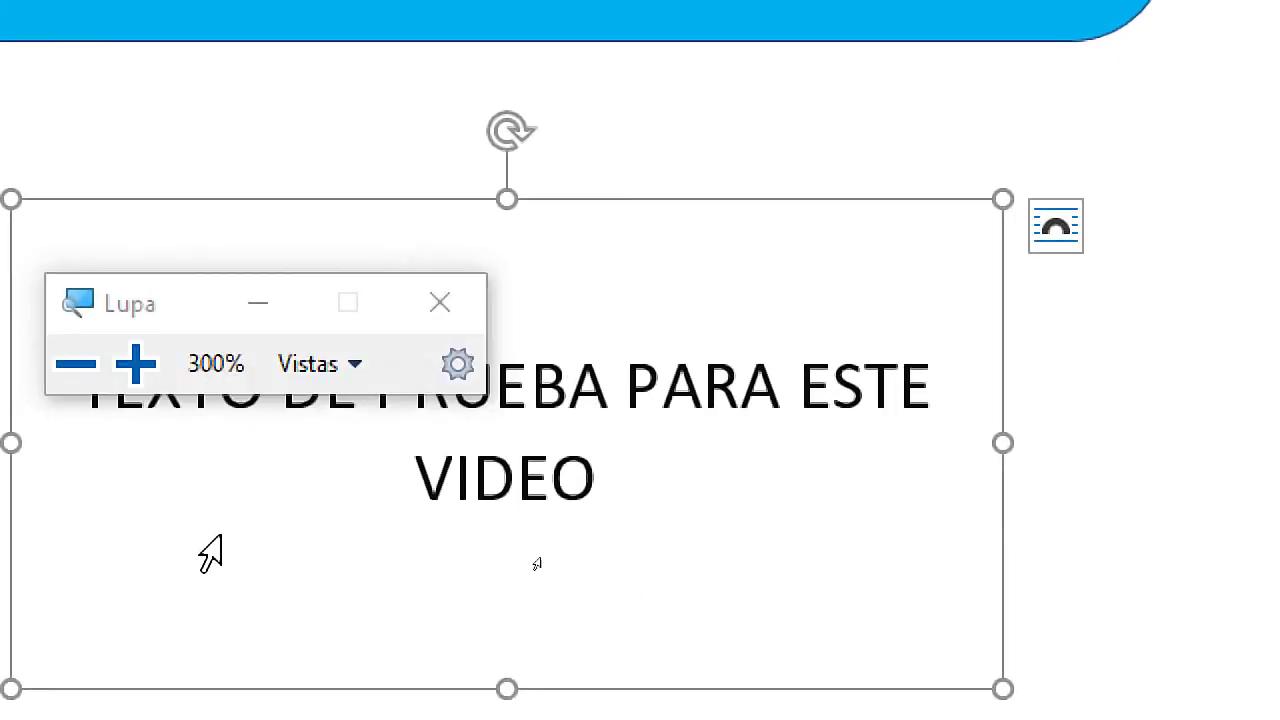
pyautogui.moveTo(617, 695); pyautogui.dragTo(636, 451)
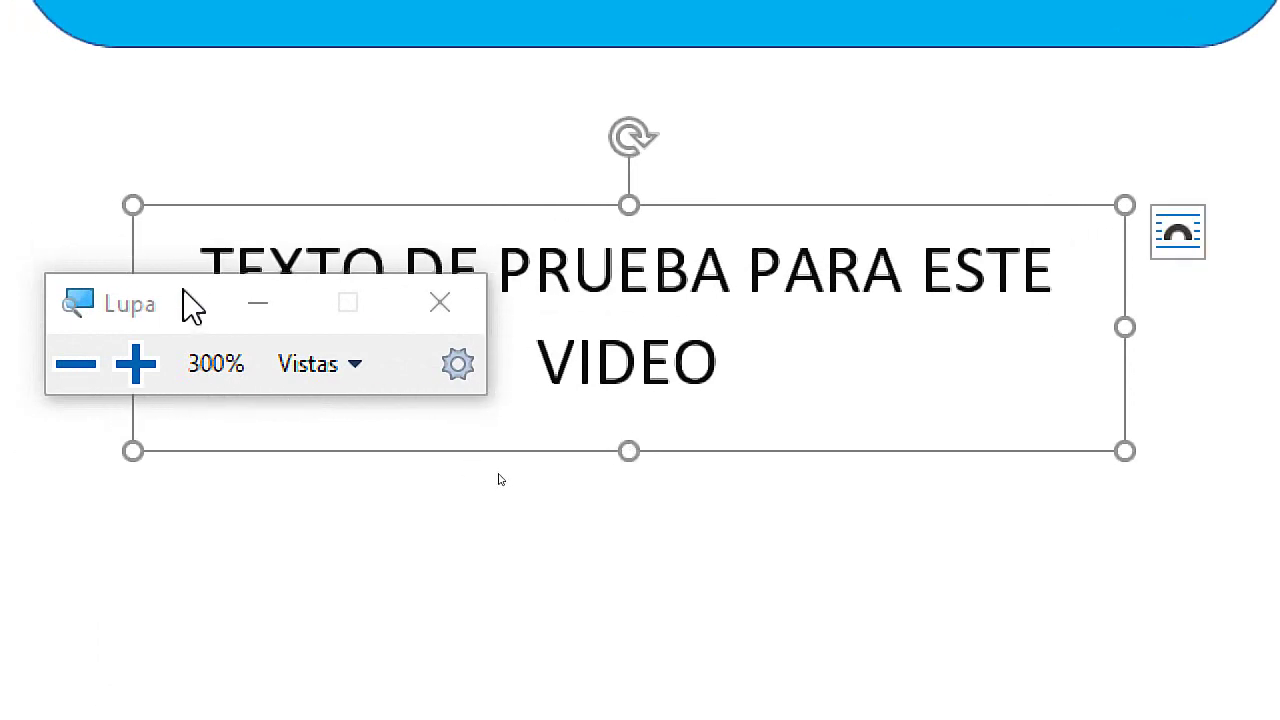
pyautogui.moveTo(183, 295); pyautogui.dragTo(189, 103)
pyautogui.moveTo(640, 455); pyautogui.dragTo(640, 397)
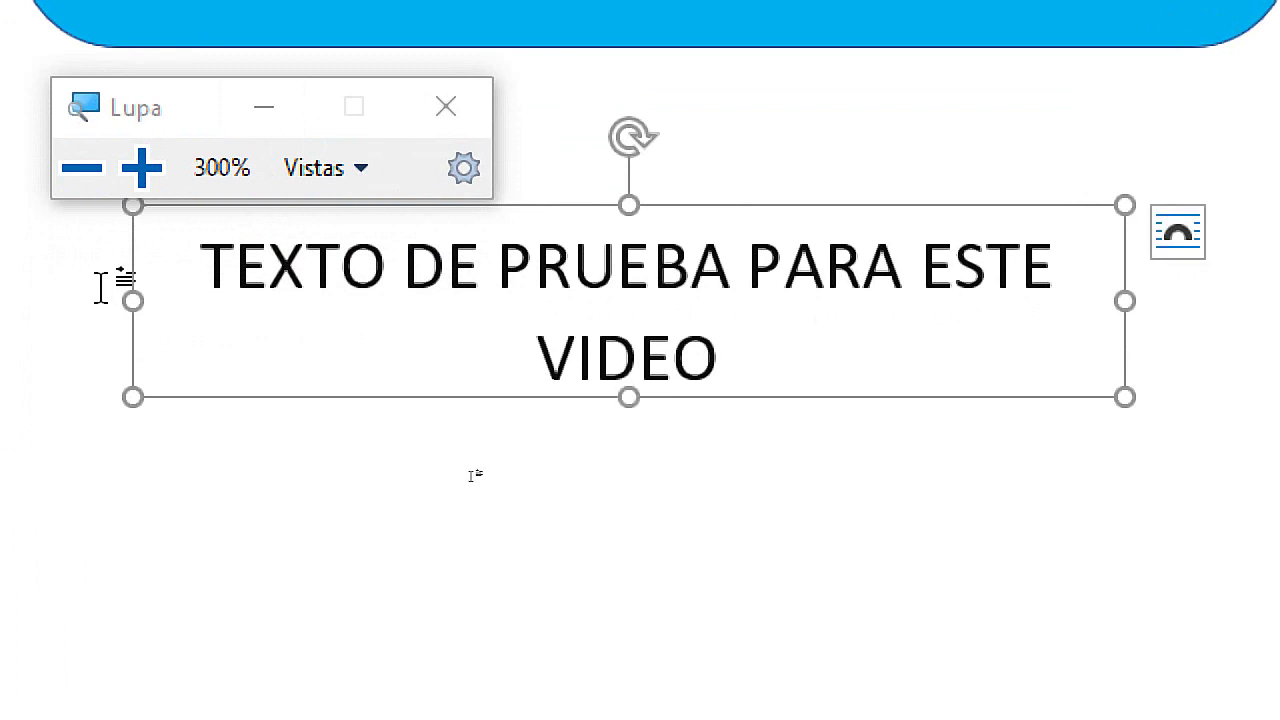
pyautogui.moveTo(133, 300); pyautogui.dragTo(180, 294)
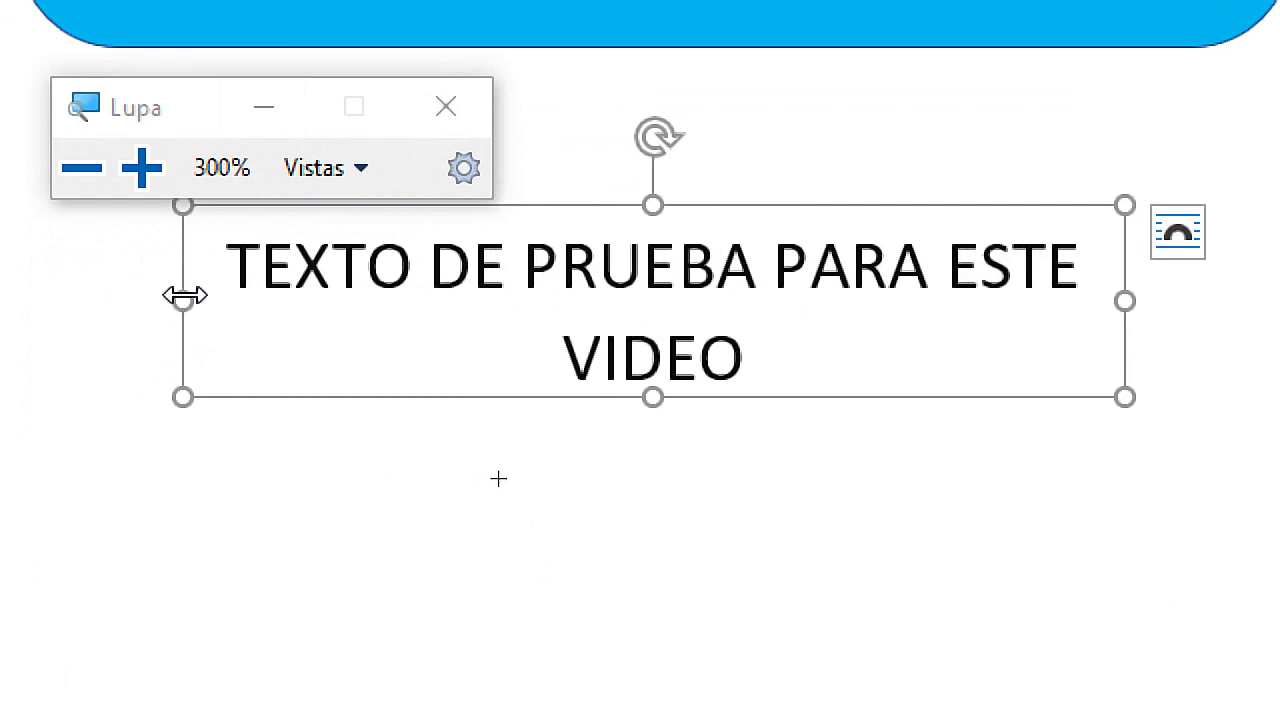
pyautogui.press('super+Escape')
# Shift the light blue rounded rectangle slightly upward and place the text shape on top of it, centered horizontally.
pyautogui.moveTo(601, 454)
pyautogui.mouseDown()
pyautogui.moveTo(605, 488)
pyautogui.moveTo(600, 300)
pyautogui.moveTo(622, 502)
pyautogui.moveTo(588, 510)
pyautogui.moveTo(610, 453)
pyautogui.mouseUp()
pyautogui.moveTo(576, 347); pyautogui.dragTo(572, 320)
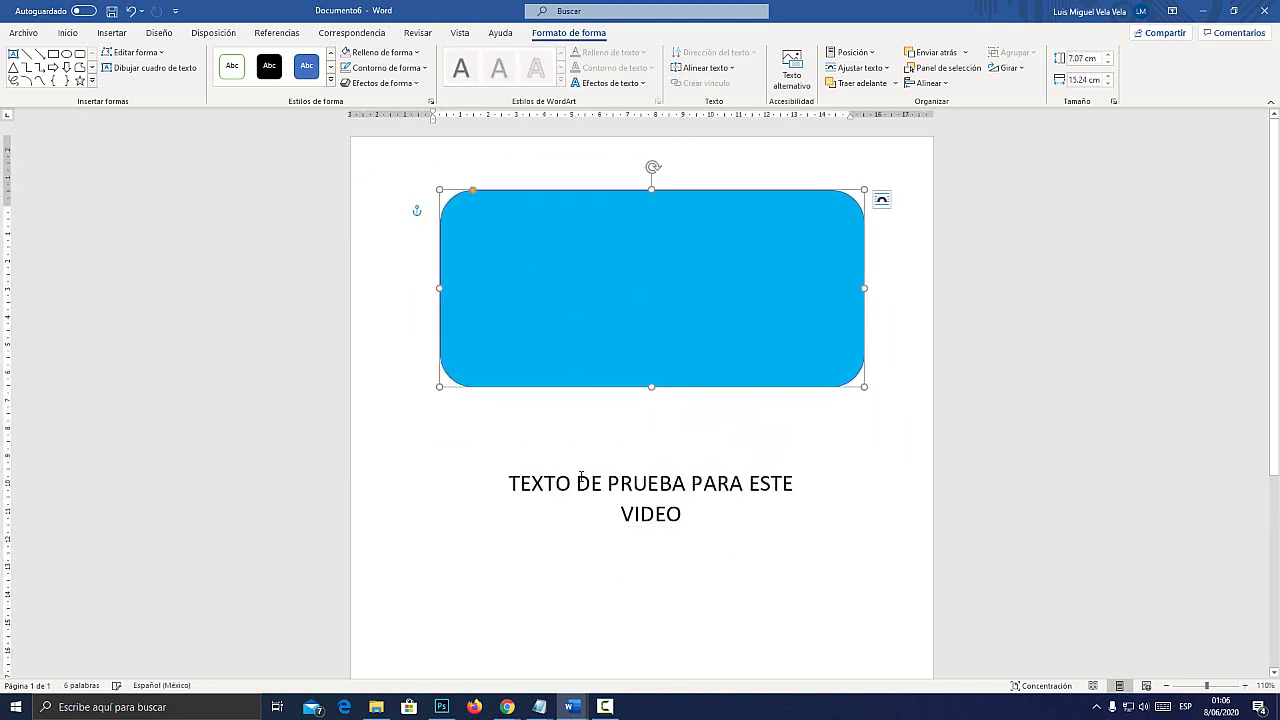
pyautogui.click(595, 465)
pyautogui.moveTo(595, 465); pyautogui.dragTo(569, 495)
pyautogui.moveTo(638, 470); pyautogui.dragTo(596, 253)
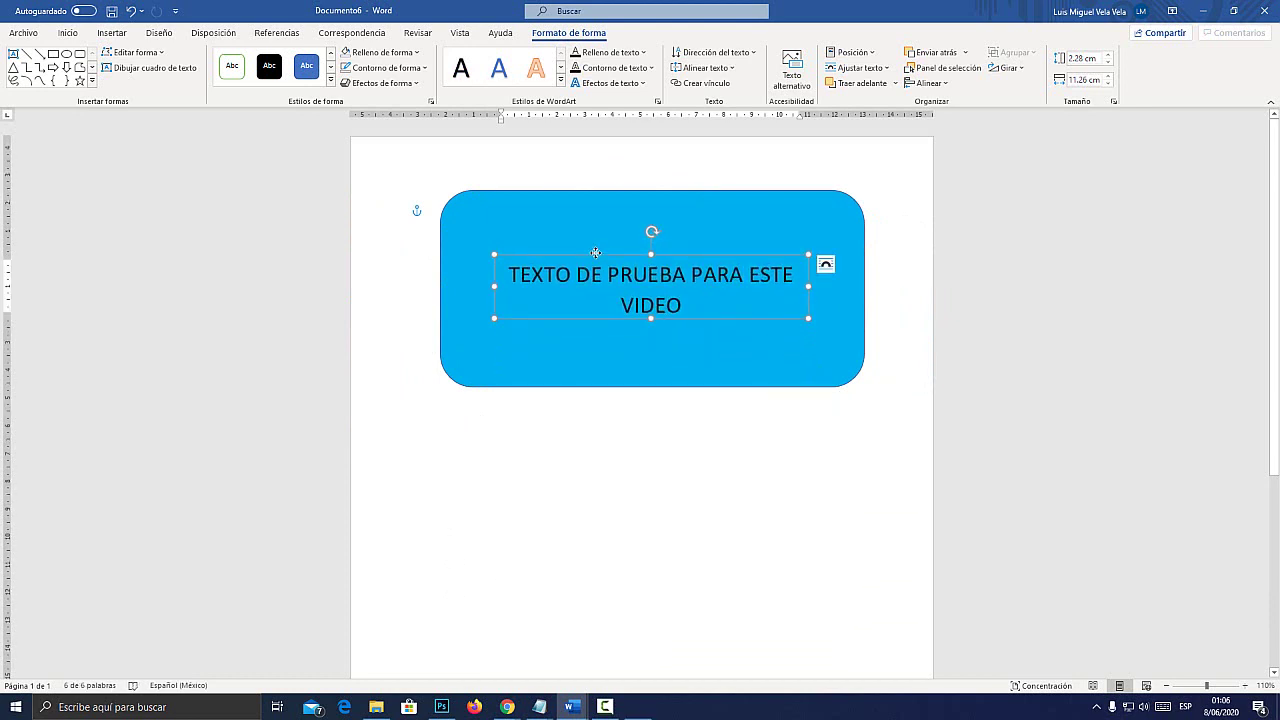
pyautogui.press('super+plus')
pyautogui.press('super+Escape')
pyautogui.press('super+plus')
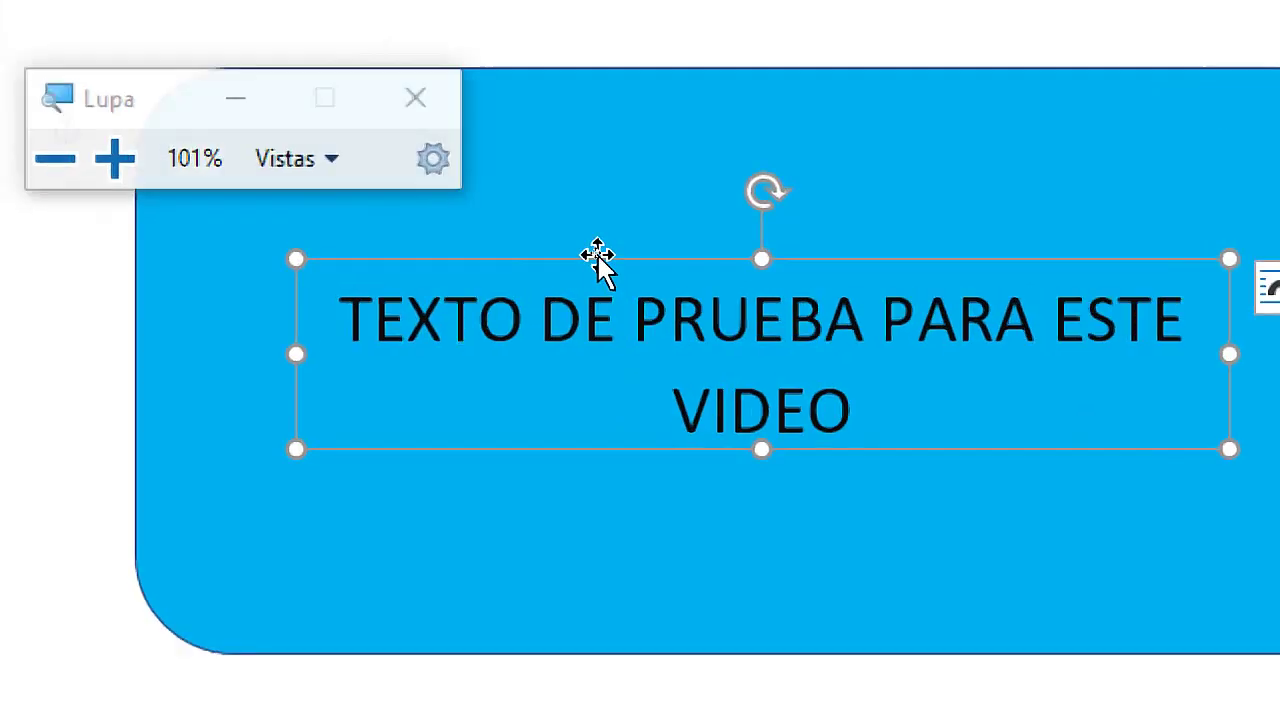
pyautogui.press('super+Escape')
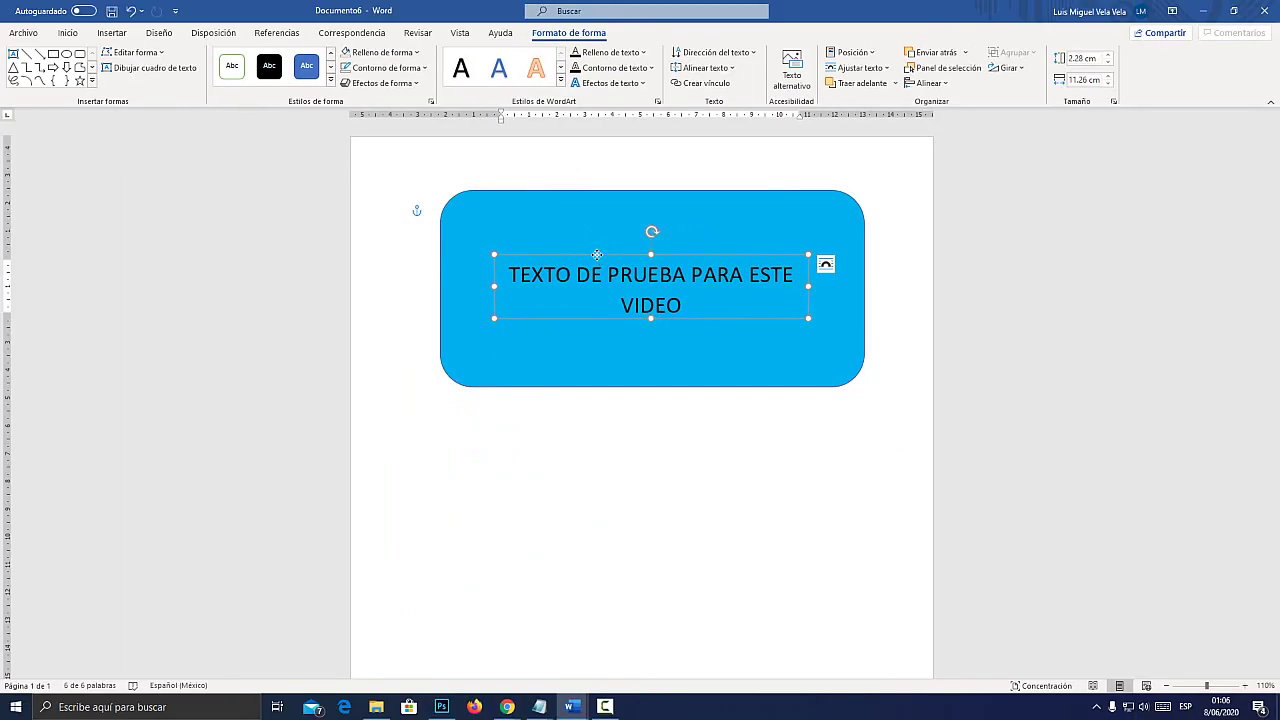
# Move the text shape back below the light blue rounded rectangle and shift the rectangle slightly upward.
pyautogui.moveTo(597, 257); pyautogui.dragTo(581, 309)
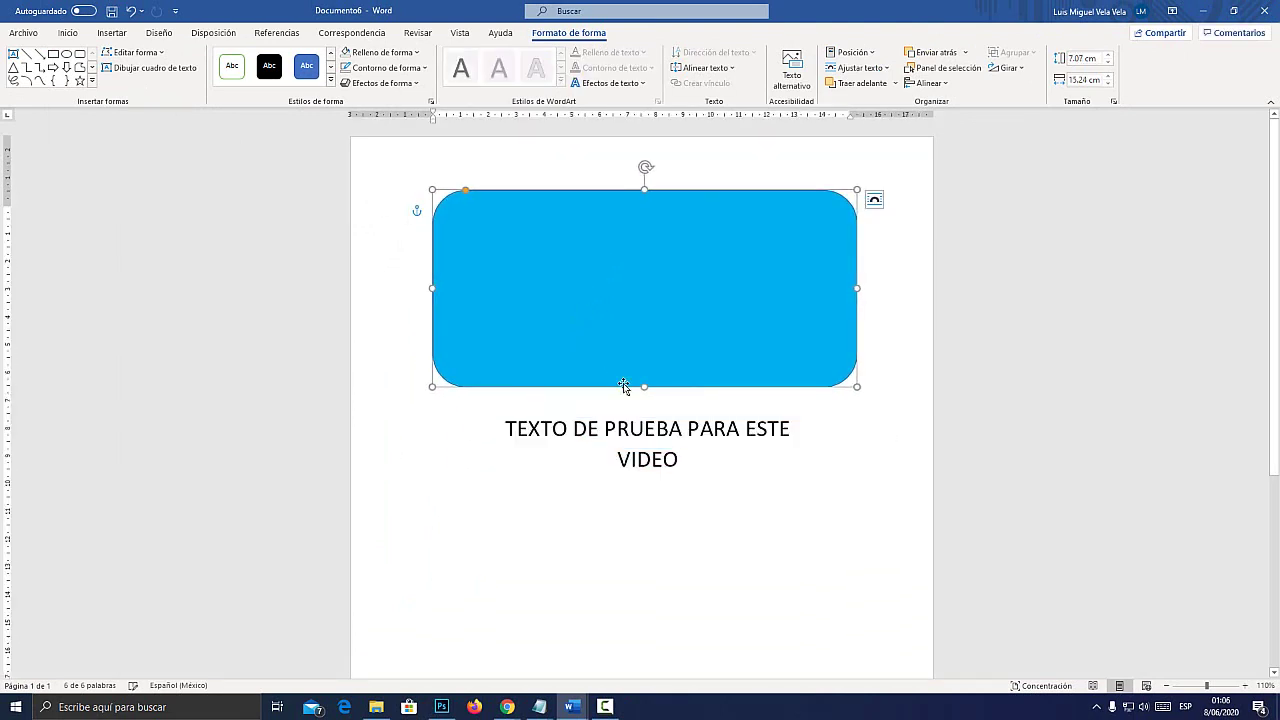
pyautogui.press('super+plus')
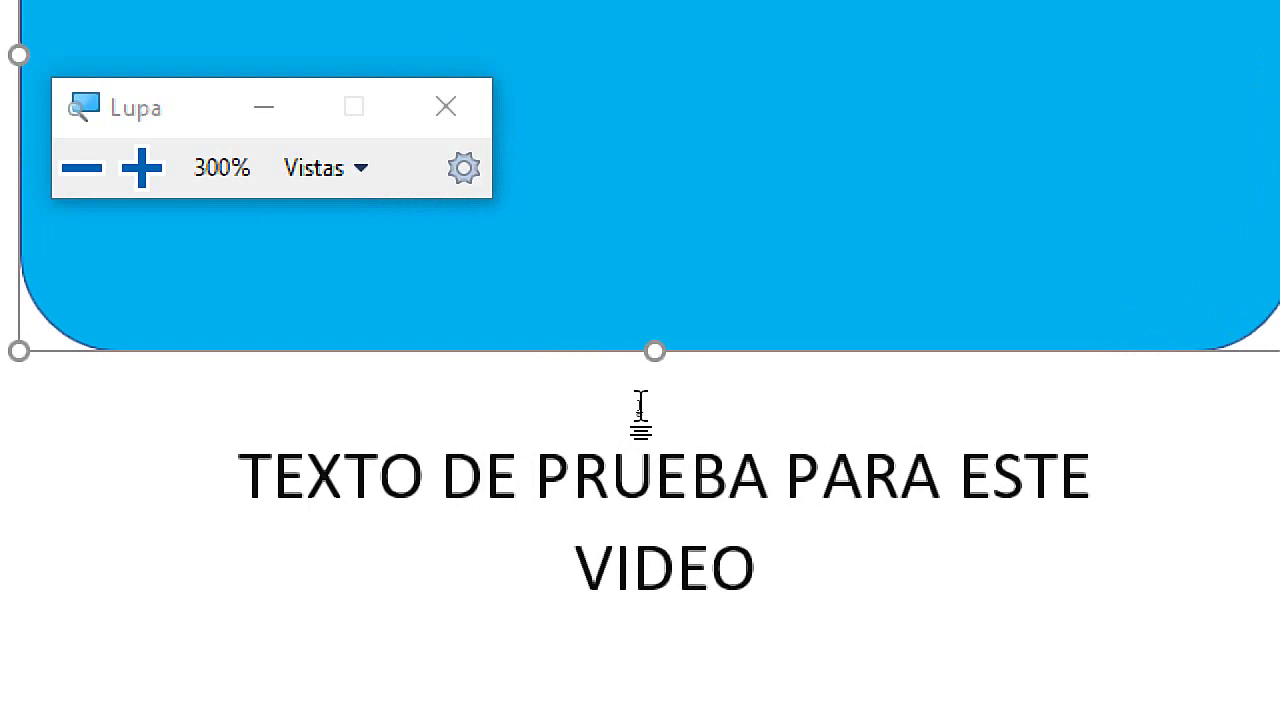
pyautogui.press('super+Escape')
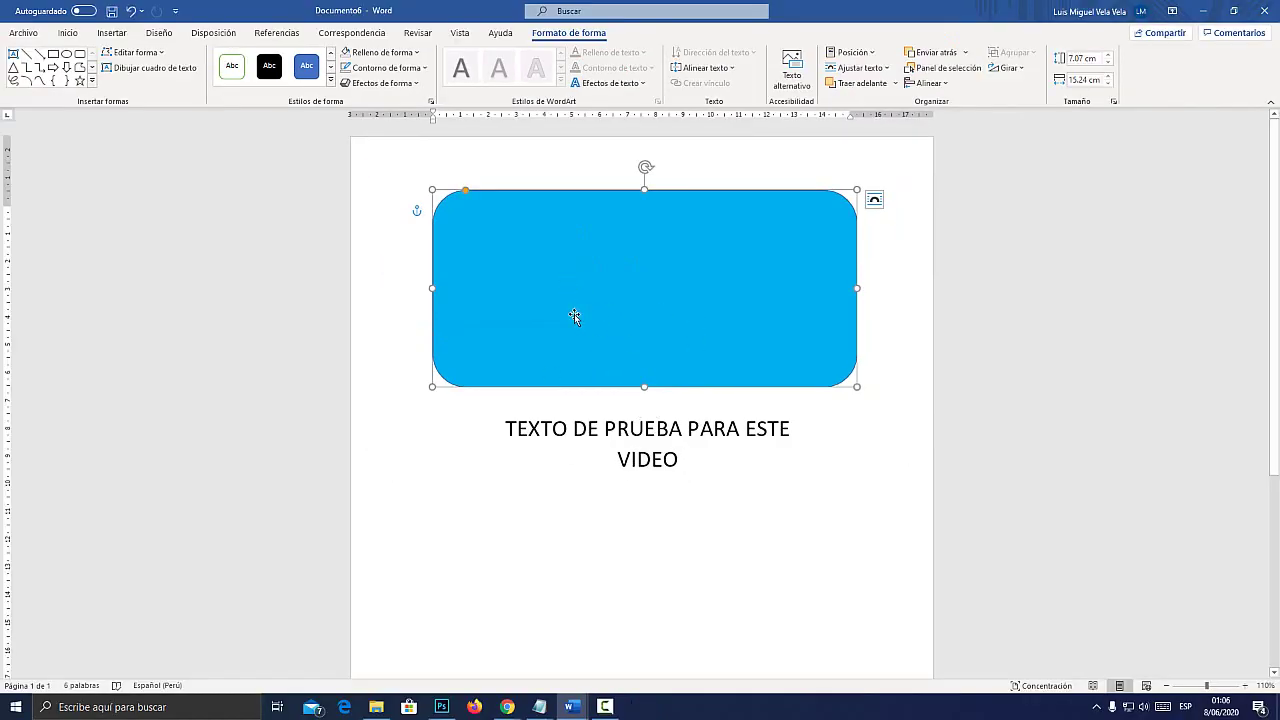
pyautogui.moveTo(574, 314); pyautogui.dragTo(582, 276)
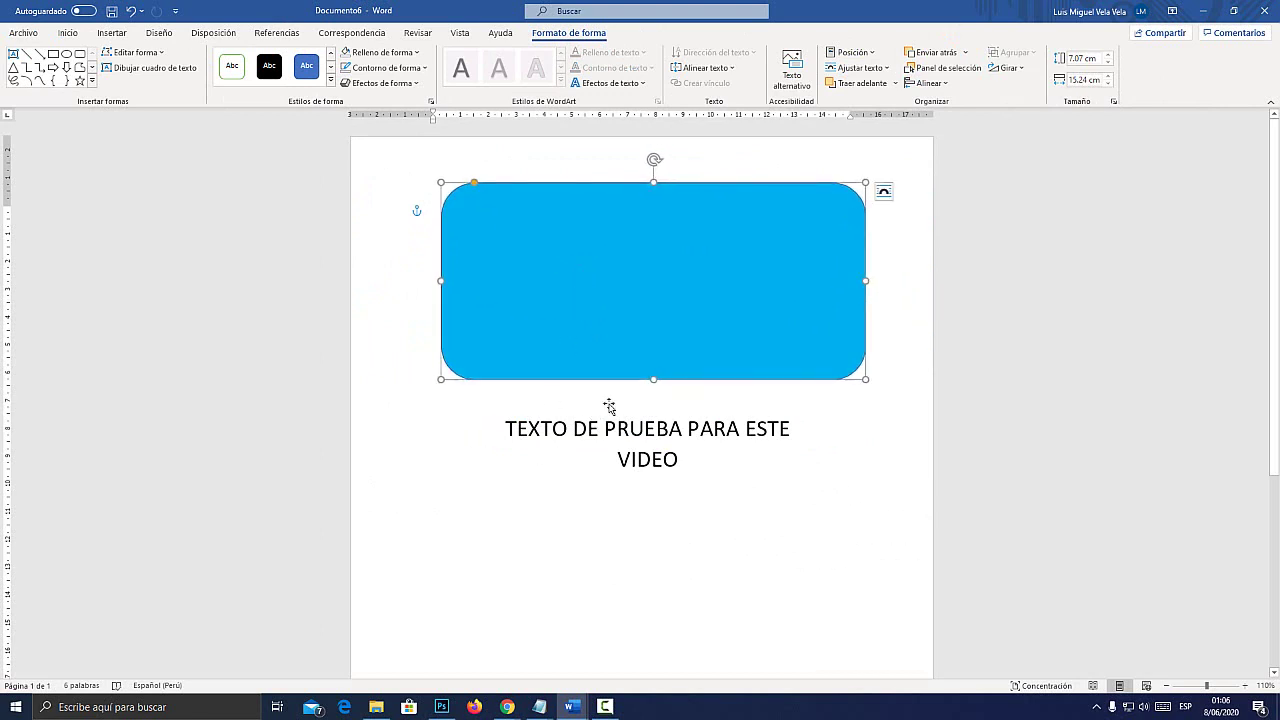
# Bring the light blue rounded rectangle to the front (Traer al frente) and shift it slightly.
pyautogui.rightClick(601, 290)
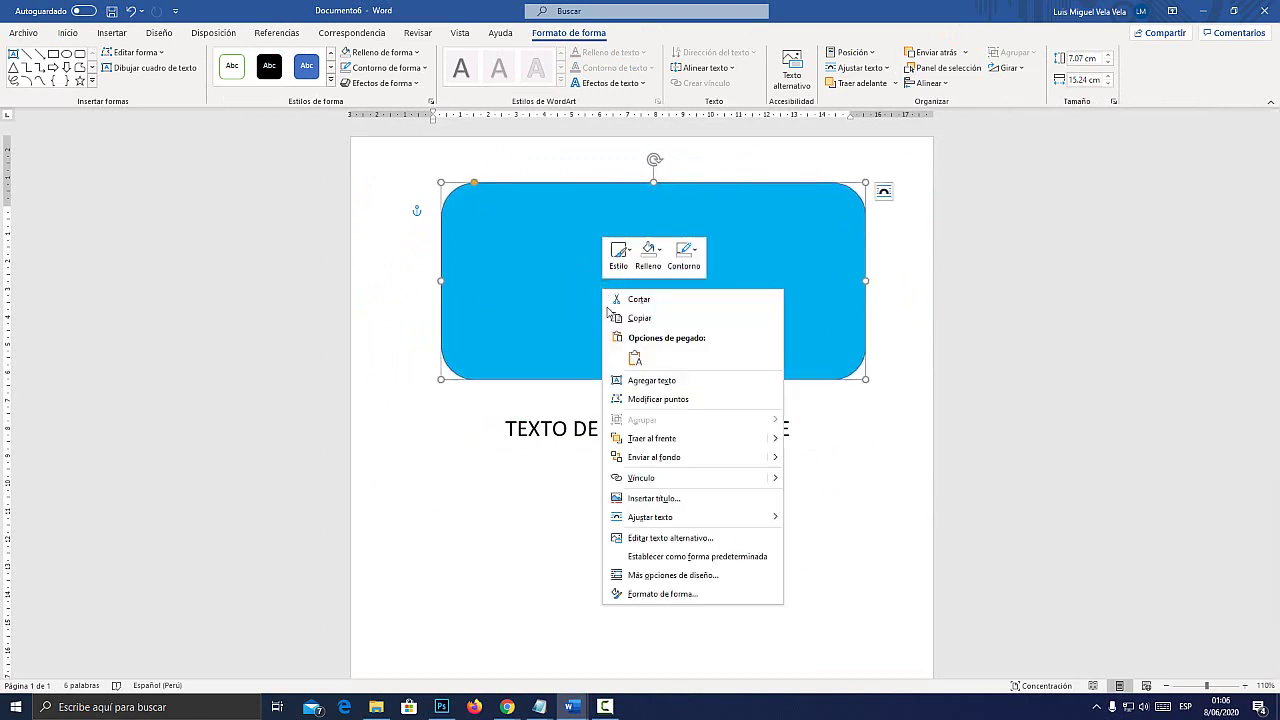
pyautogui.moveTo(667, 524)
pyautogui.press('super+plus')
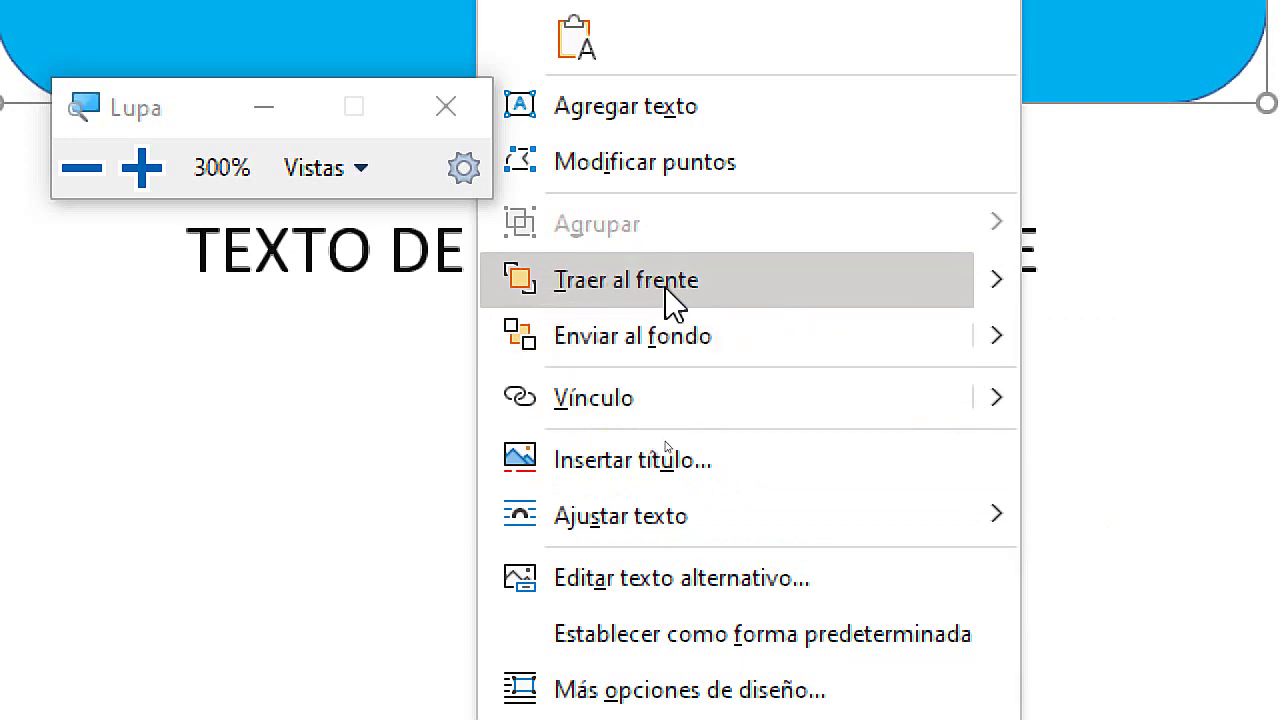
pyautogui.press('super+Escape')
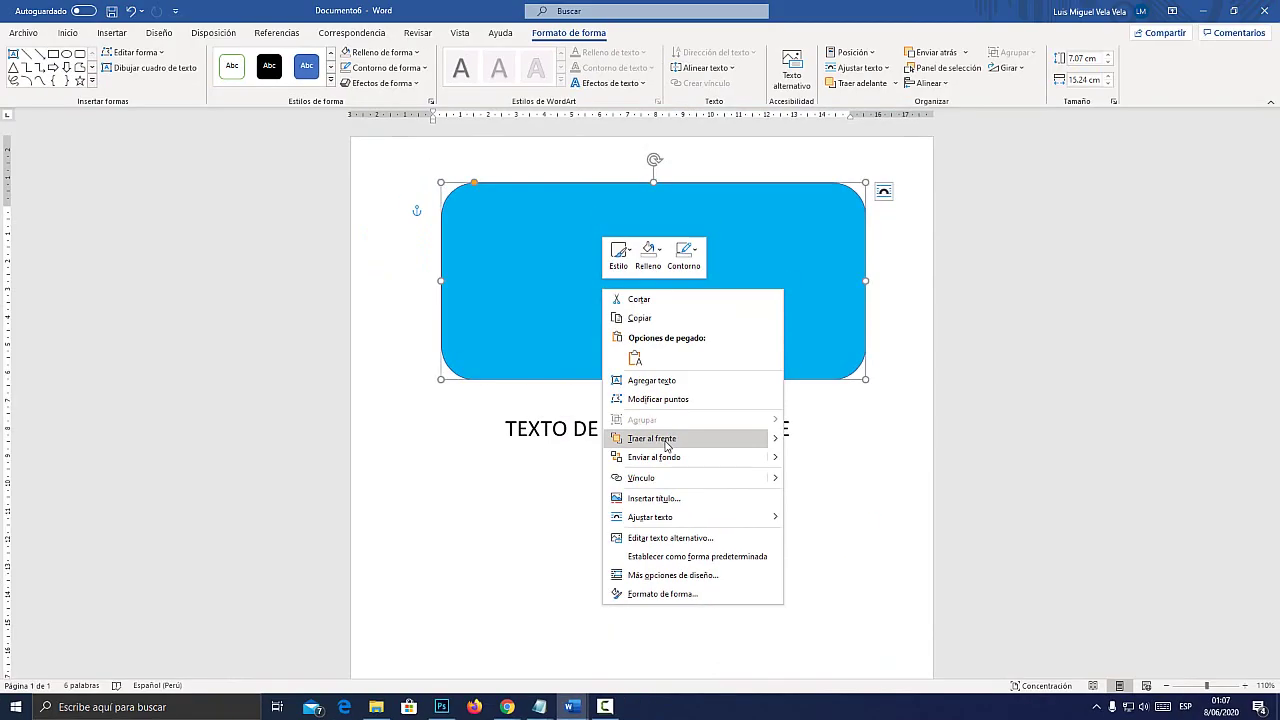
pyautogui.click(666, 446)
pyautogui.moveTo(626, 334); pyautogui.dragTo(636, 294)
# Bring the shape with the sample text to the front (Traer al frente).
pyautogui.click(606, 428)
pyautogui.press('super+plus')
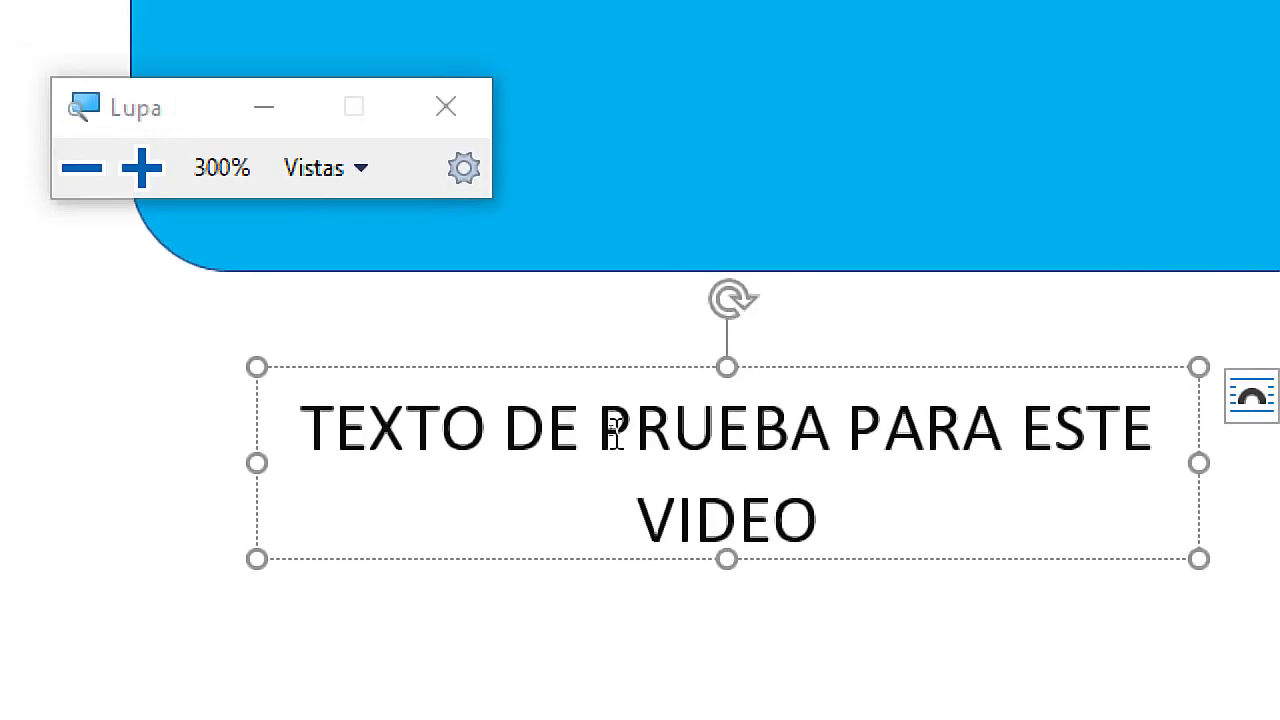
pyautogui.press('super+Escape')
pyautogui.rightClick(618, 410)
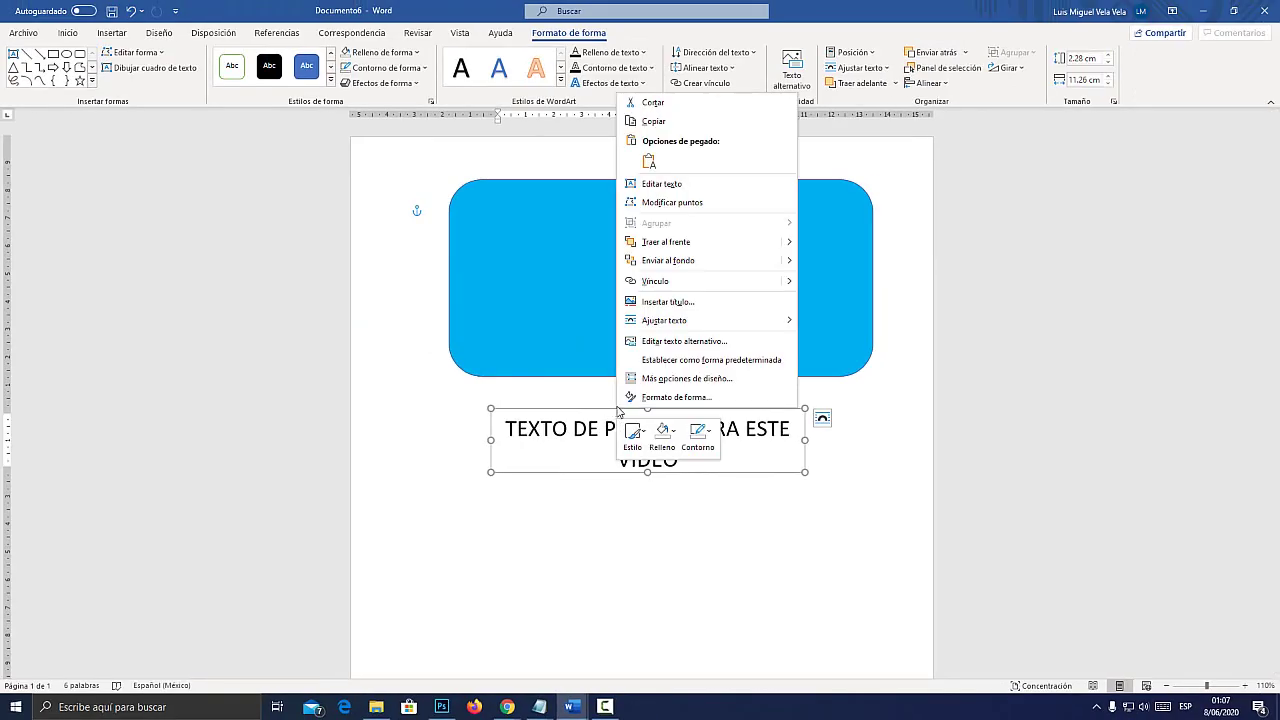
pyautogui.press('super+plus')
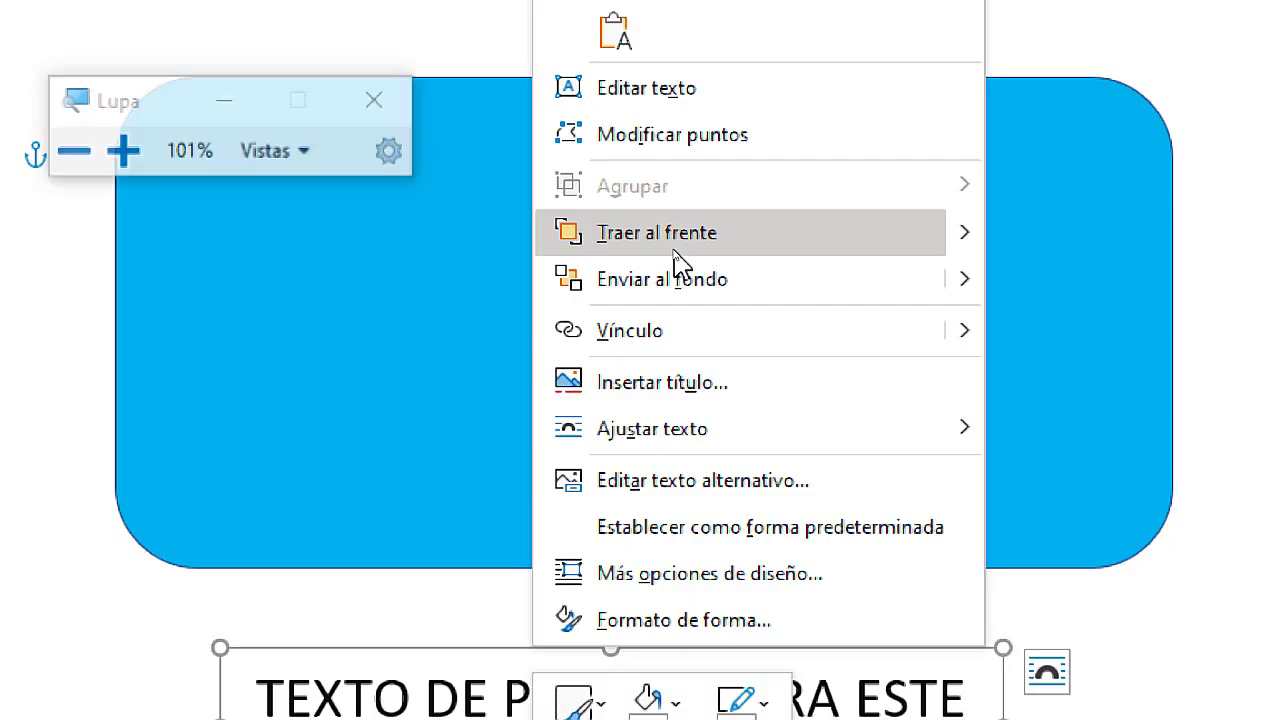
pyautogui.press('super+minus')
pyautogui.click(697, 232)
pyautogui.press('super+Escape')
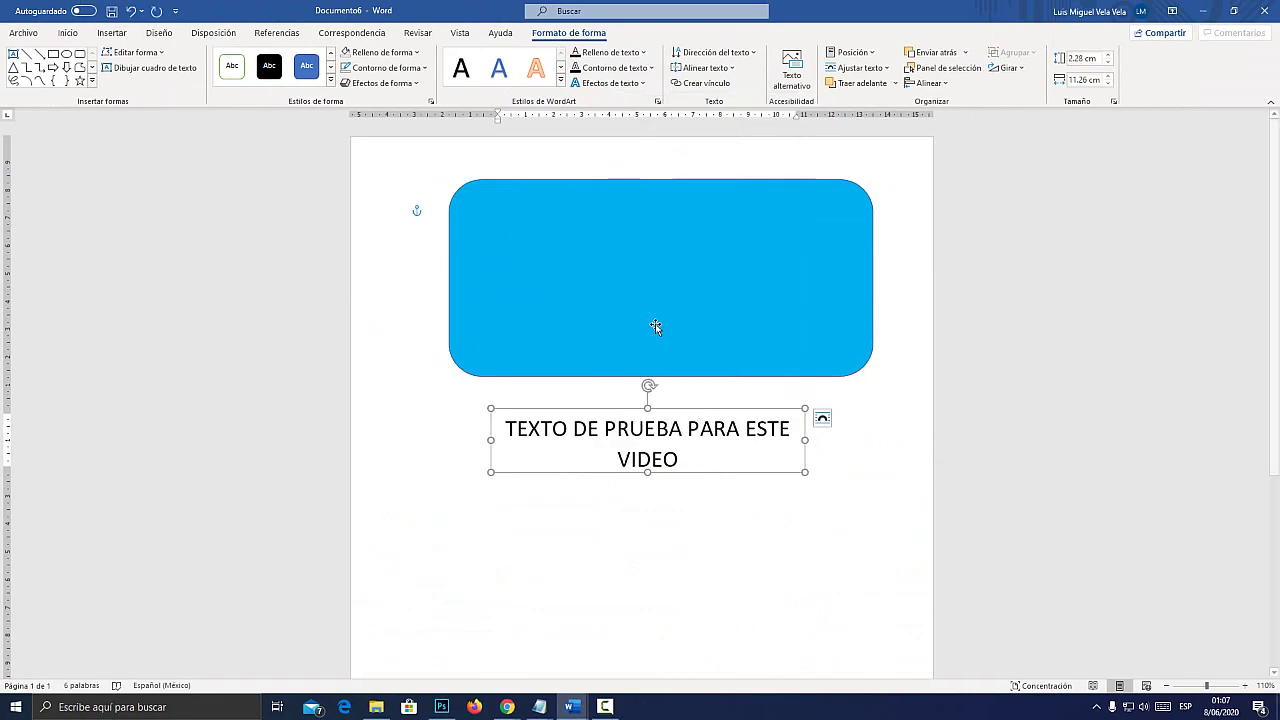
# Reposition both shapes lower on the page, keeping the text shape separate just below the light blue rounded rectangle.
pyautogui.moveTo(577, 526); pyautogui.dragTo(634, 429)
pyautogui.moveTo(617, 338)
pyautogui.mouseDown()
pyautogui.moveTo(672, 301)
pyautogui.moveTo(626, 346)
pyautogui.mouseUp()
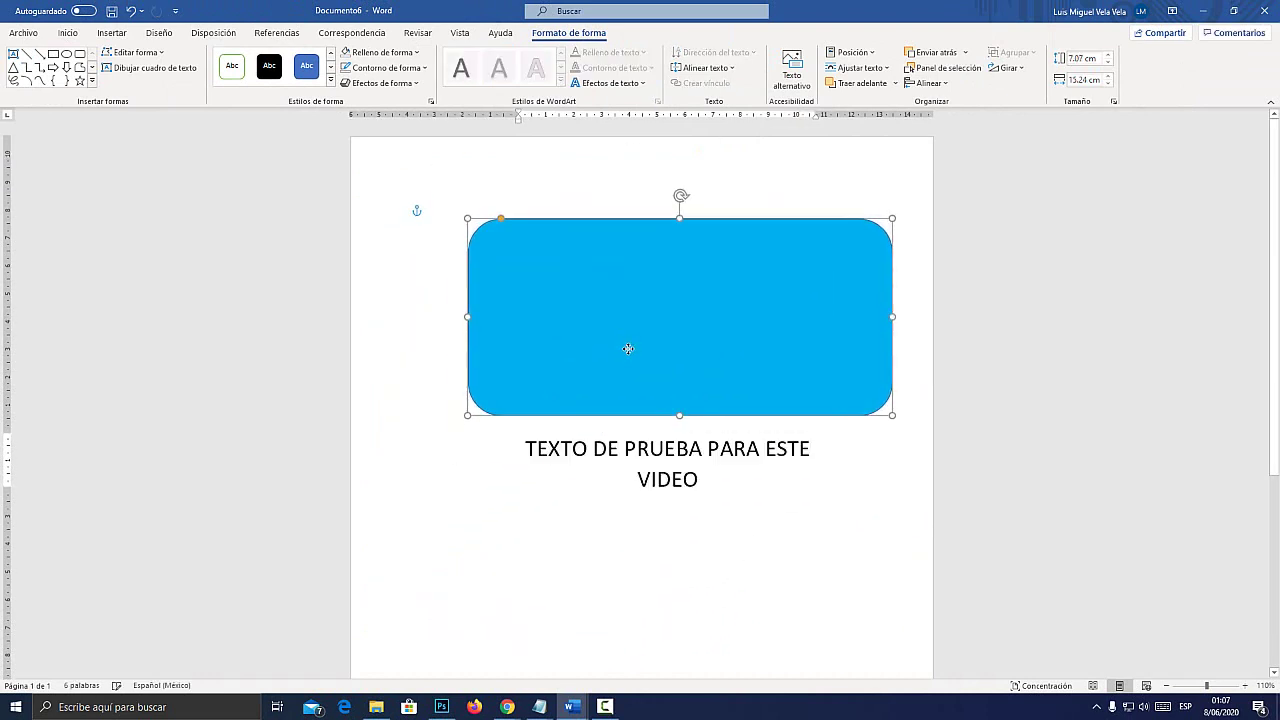
pyautogui.click(660, 452)
pyautogui.moveTo(660, 452); pyautogui.dragTo(633, 478)
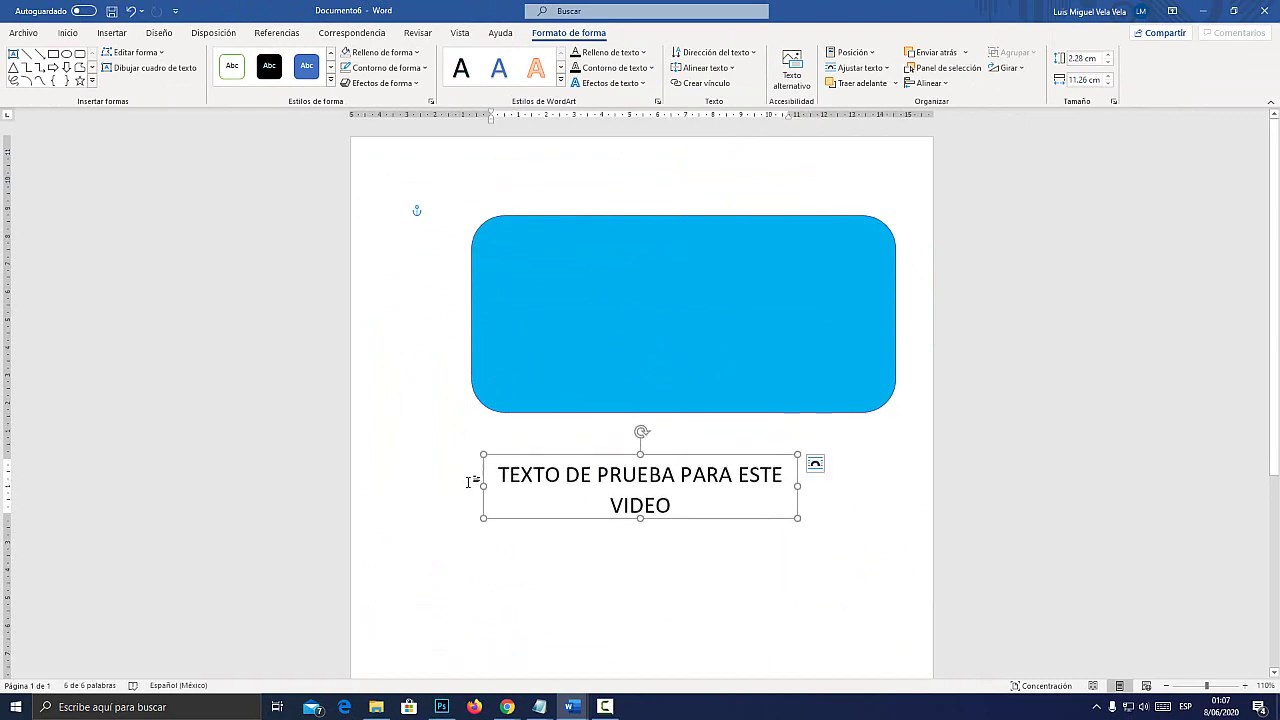
# Switch to Photoshop and examine the Ctrl key in the keyboard image teclado.png.
pyautogui.click(441, 706)
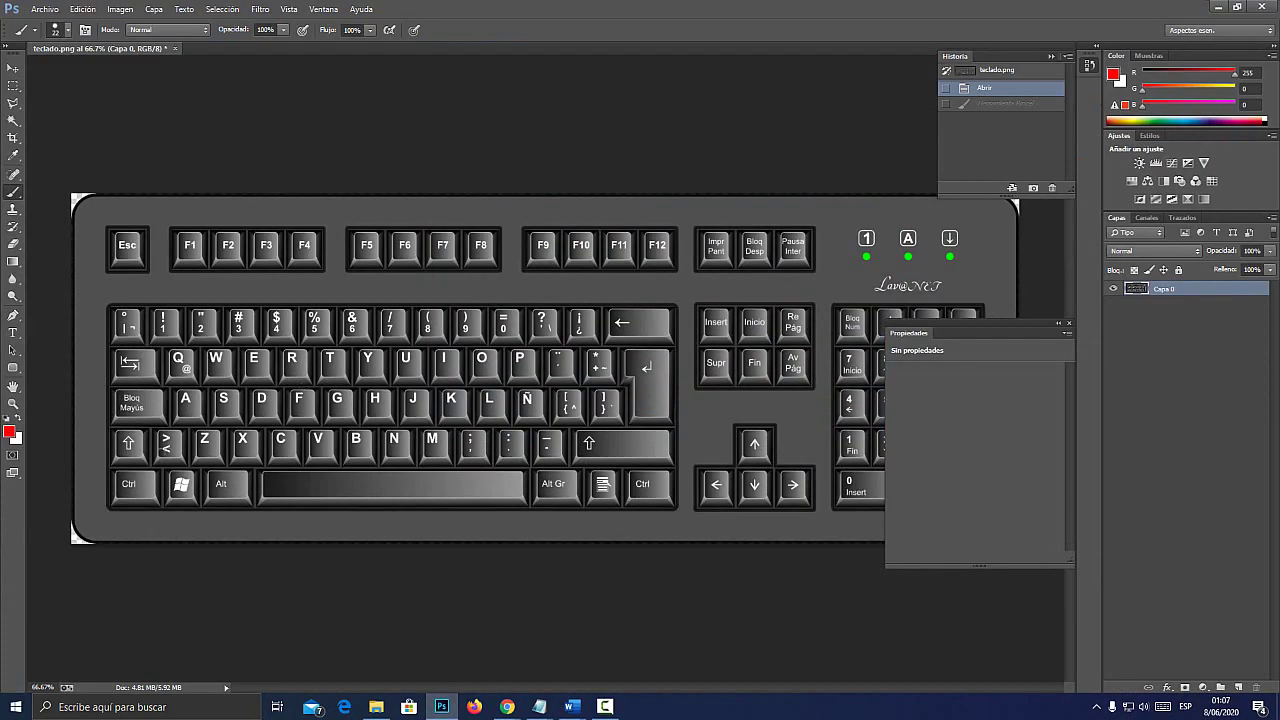
pyautogui.press('super+plus')
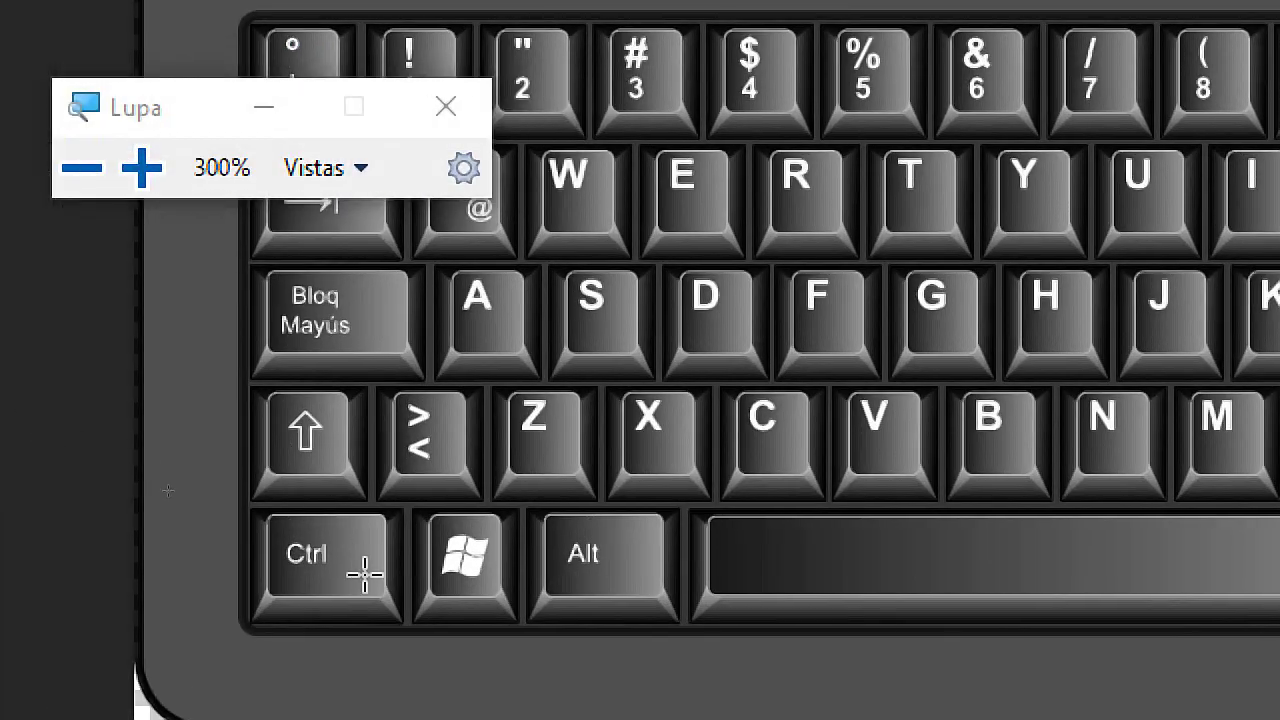
# Circle the lower Ctrl key beside the Windows key in teclado.png with a red brush stroke.
pyautogui.moveTo(160, 463); pyautogui.dragTo(102, 489)
pyautogui.moveTo(224, 568)
pyautogui.mouseDown()
pyautogui.moveTo(420, 600)
pyautogui.moveTo(391, 491)
pyautogui.mouseUp()
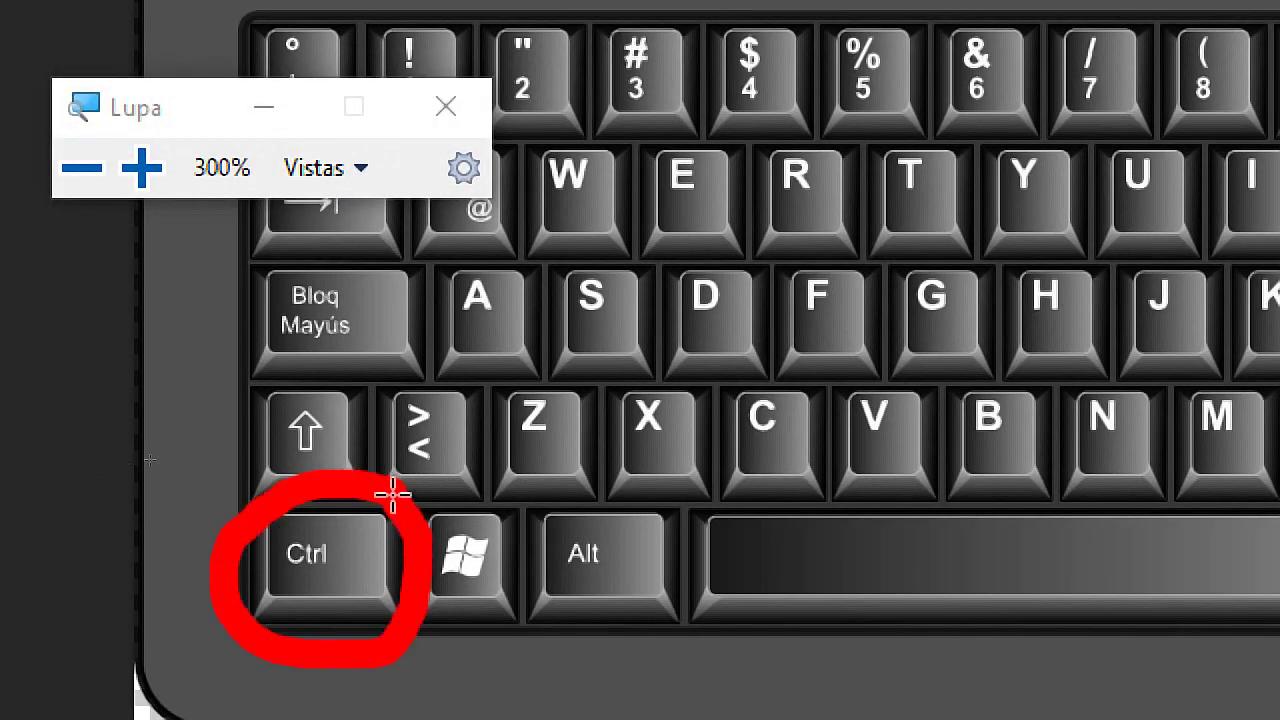
pyautogui.press('super+Escape')
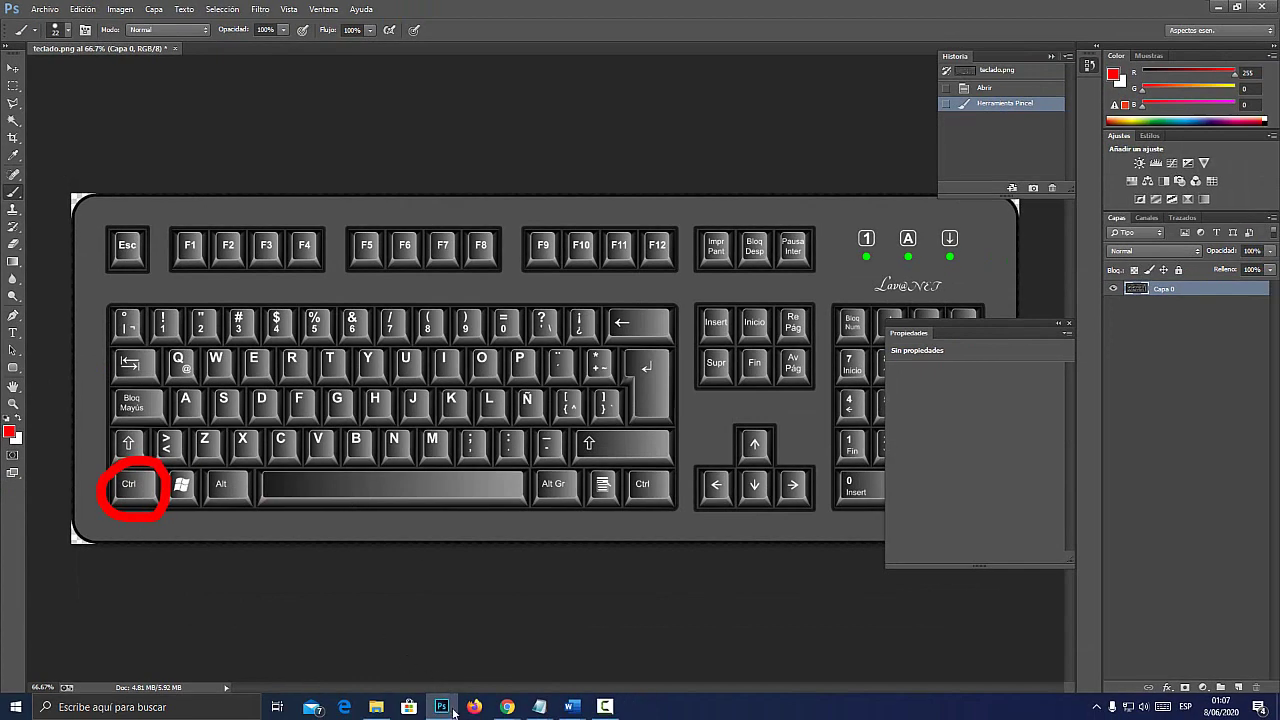
# Switch back to Word and group the sample text shape with the blue rounded rectangle (Agrupar).
pyautogui.click(453, 710)
pyautogui.click(798, 526)
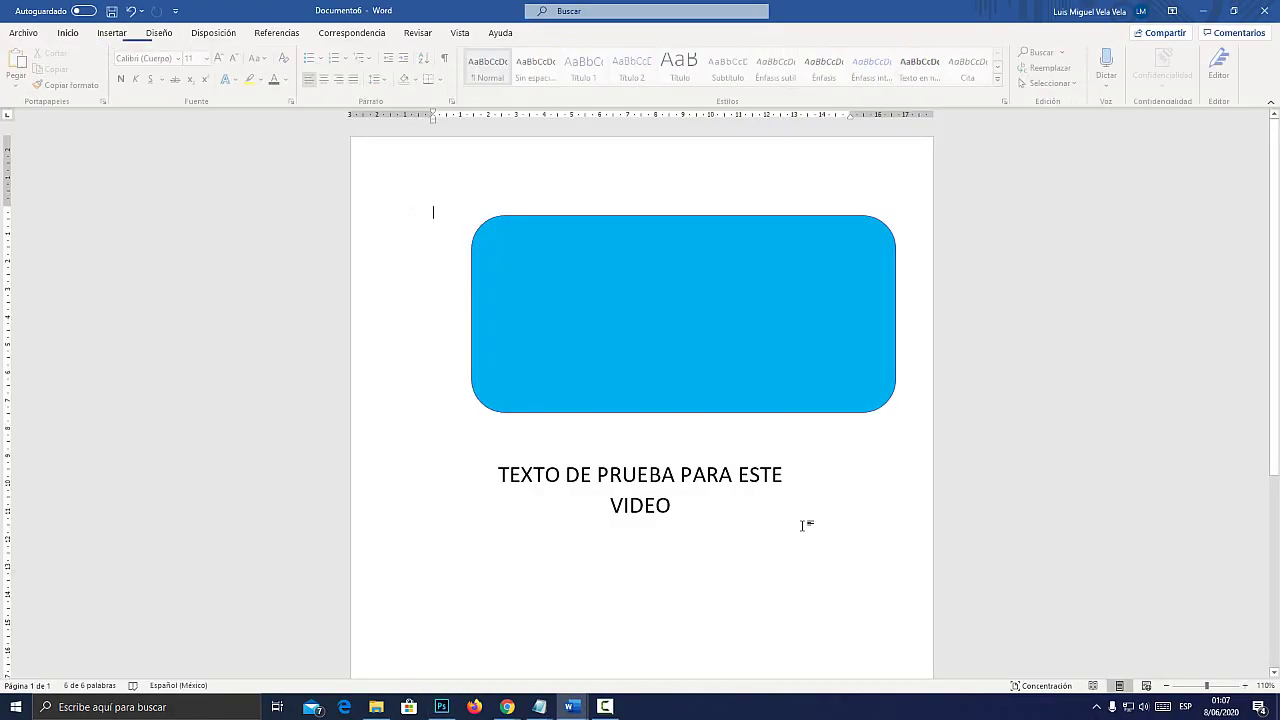
pyautogui.click(563, 459)
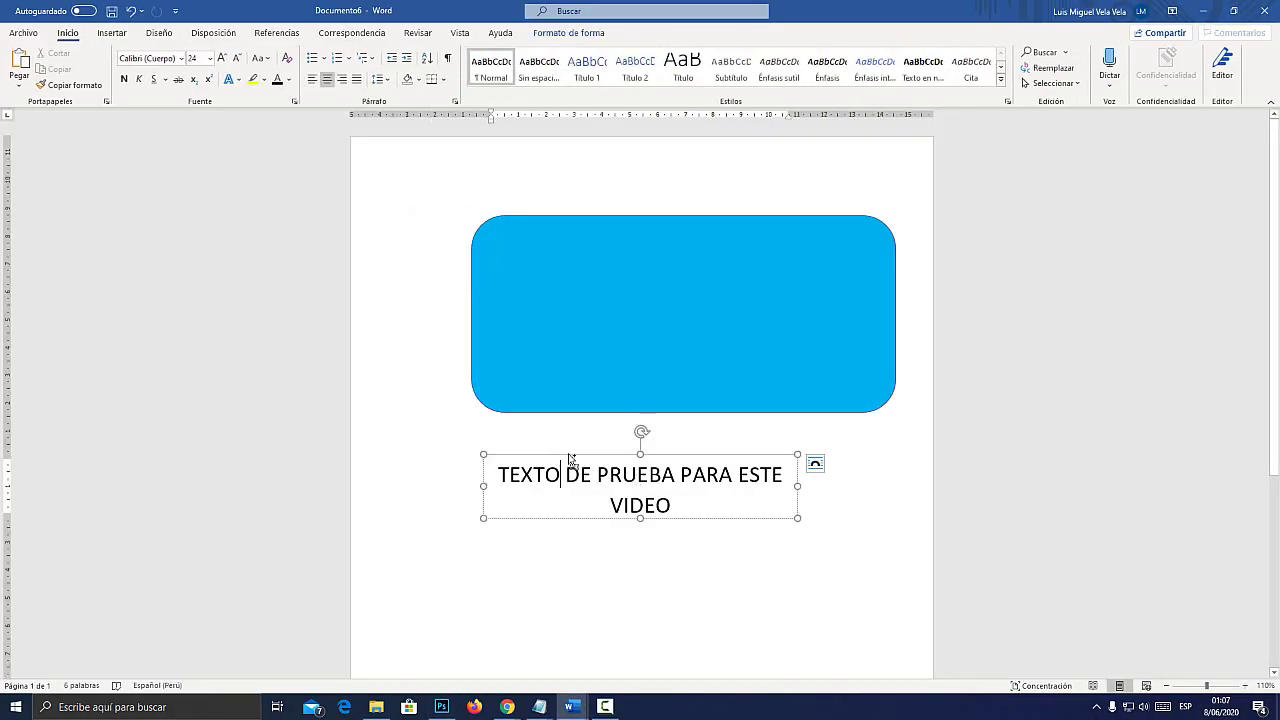
pyautogui.click(568, 455)
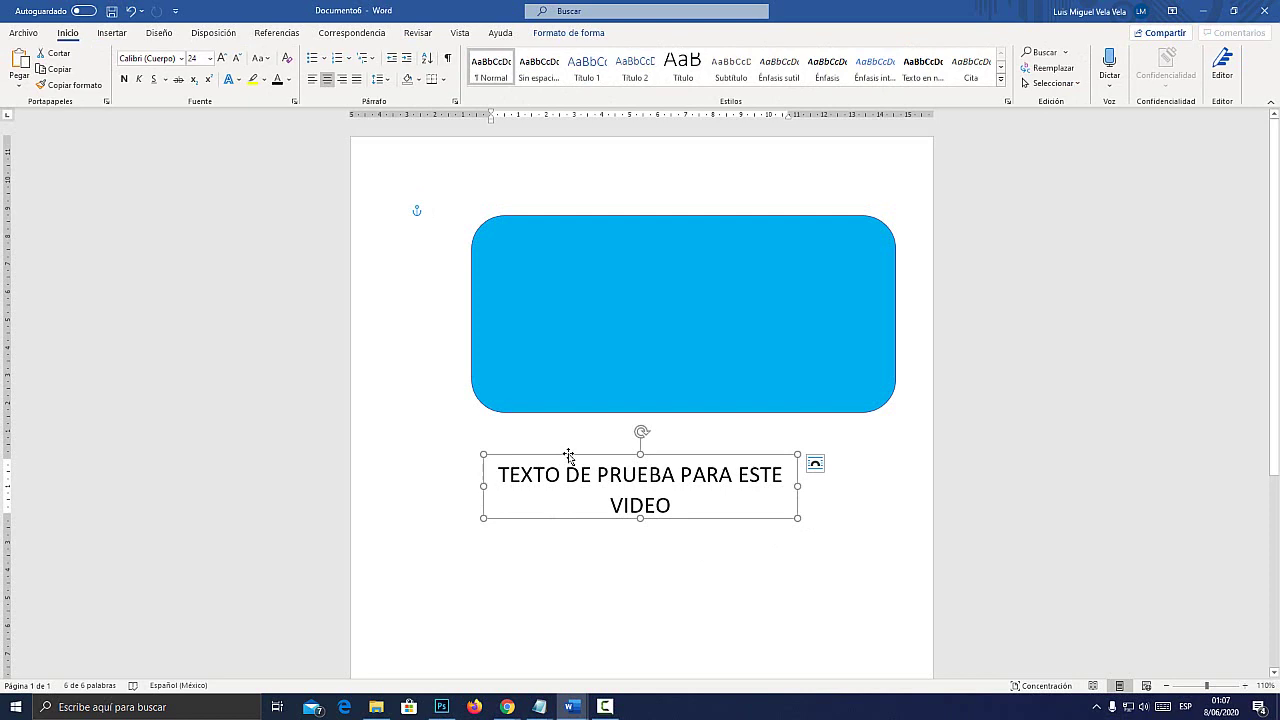
pyautogui.keyDown('shift'); pyautogui.click(608, 338); pyautogui.keyUp('shift')
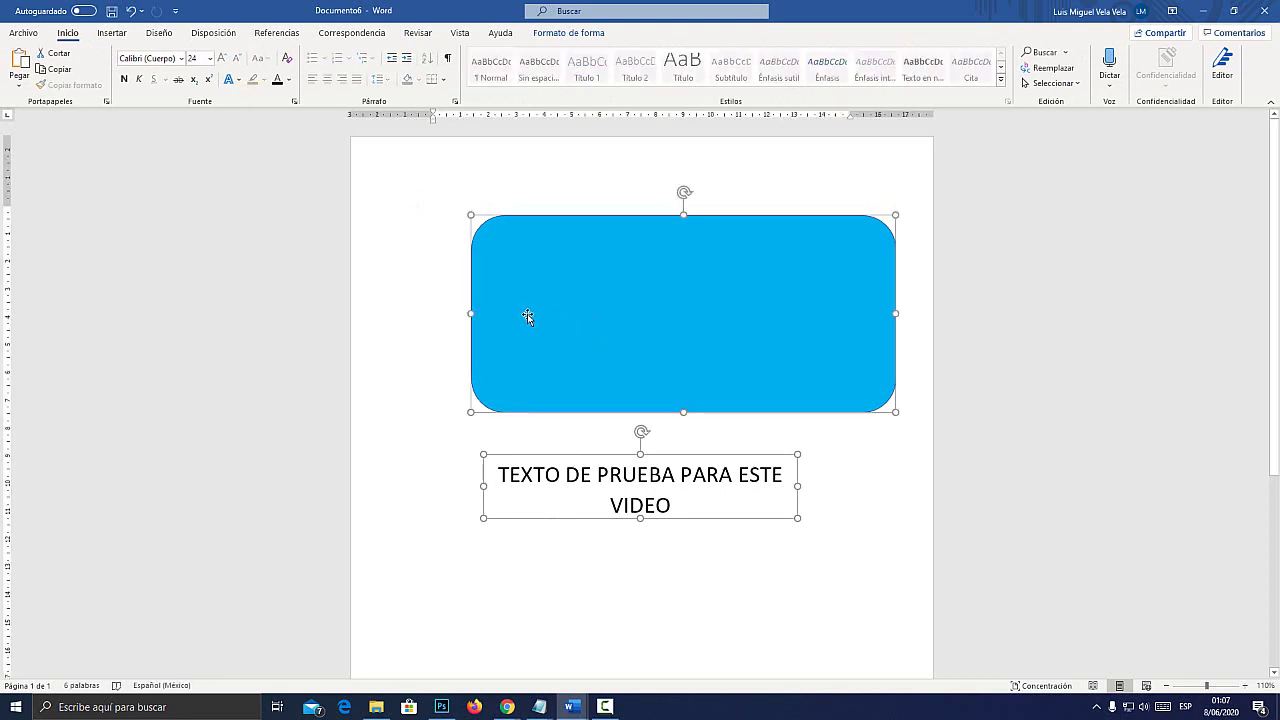
pyautogui.press('super+plus')
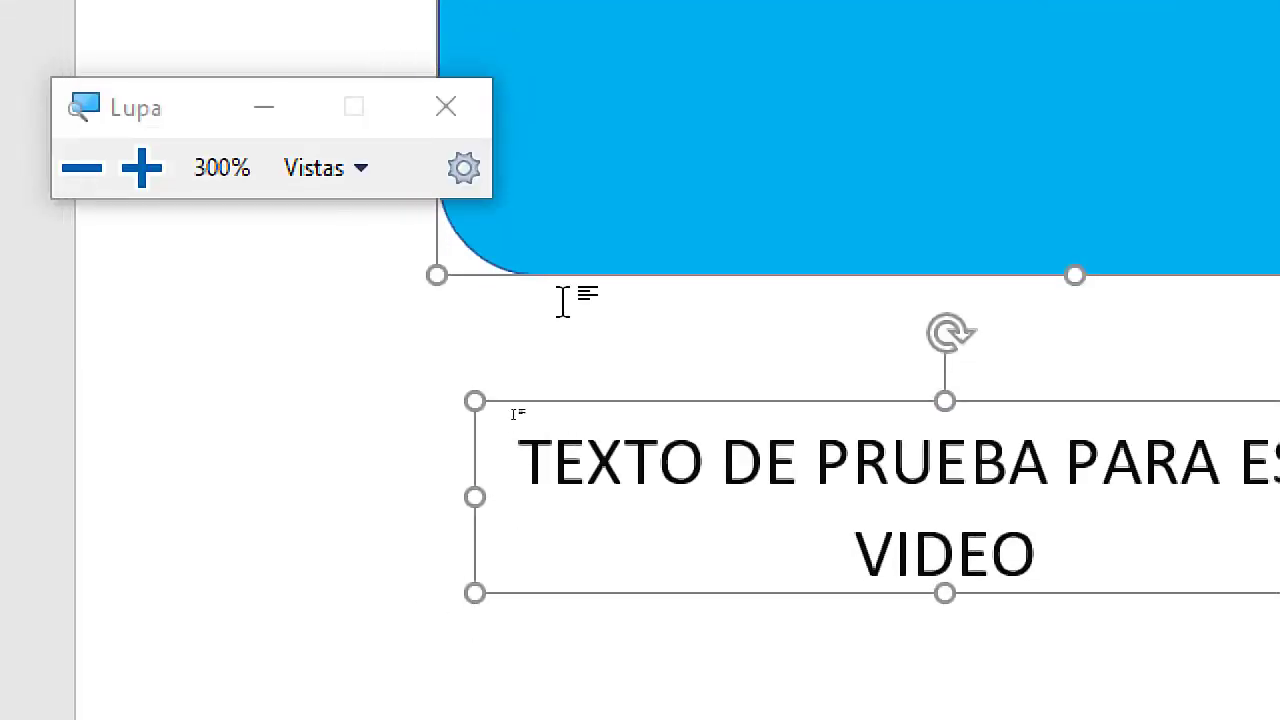
pyautogui.press('super+Escape')
pyautogui.rightClick(583, 306)
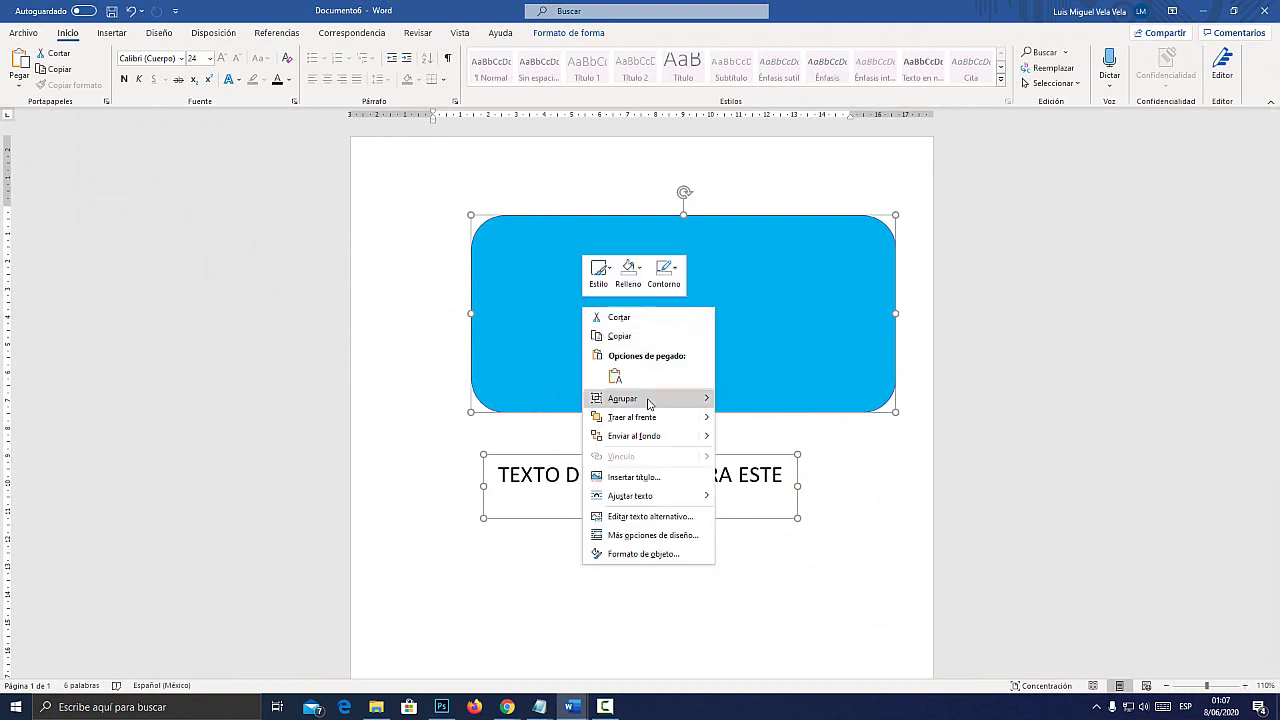
pyautogui.moveTo(657, 405)
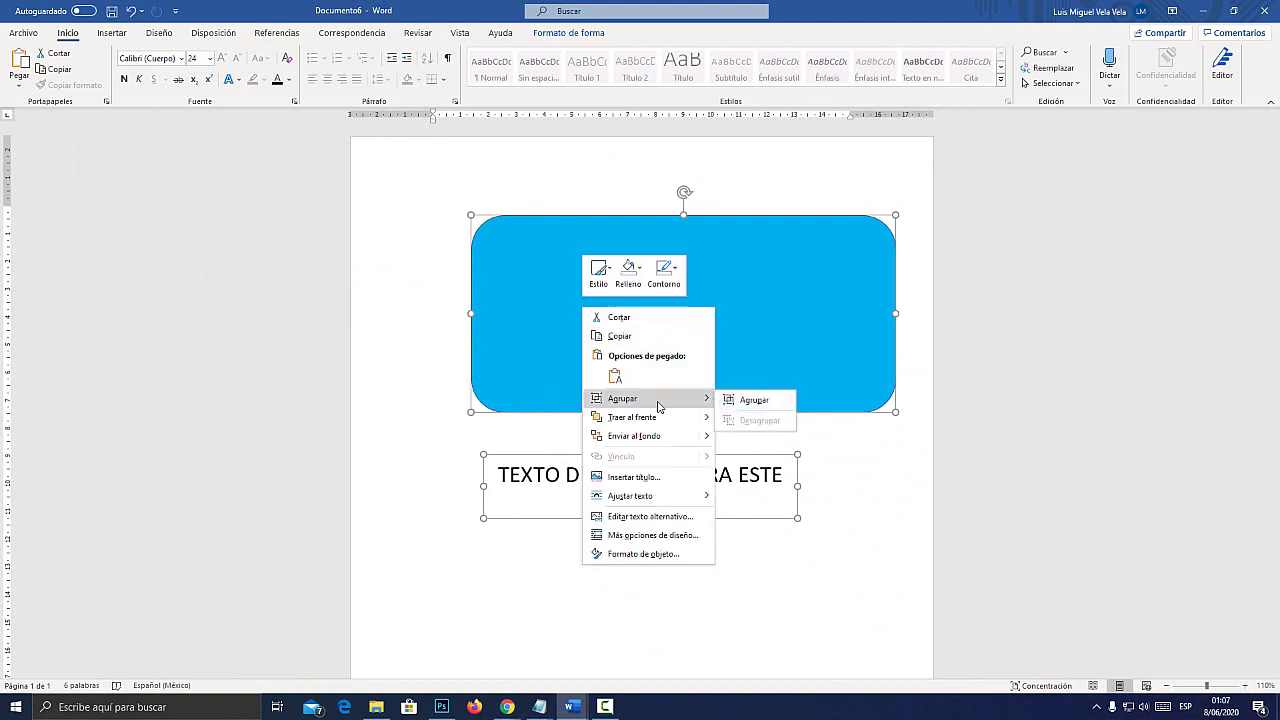
pyautogui.press('super+plus')
pyautogui.click(768, 405)
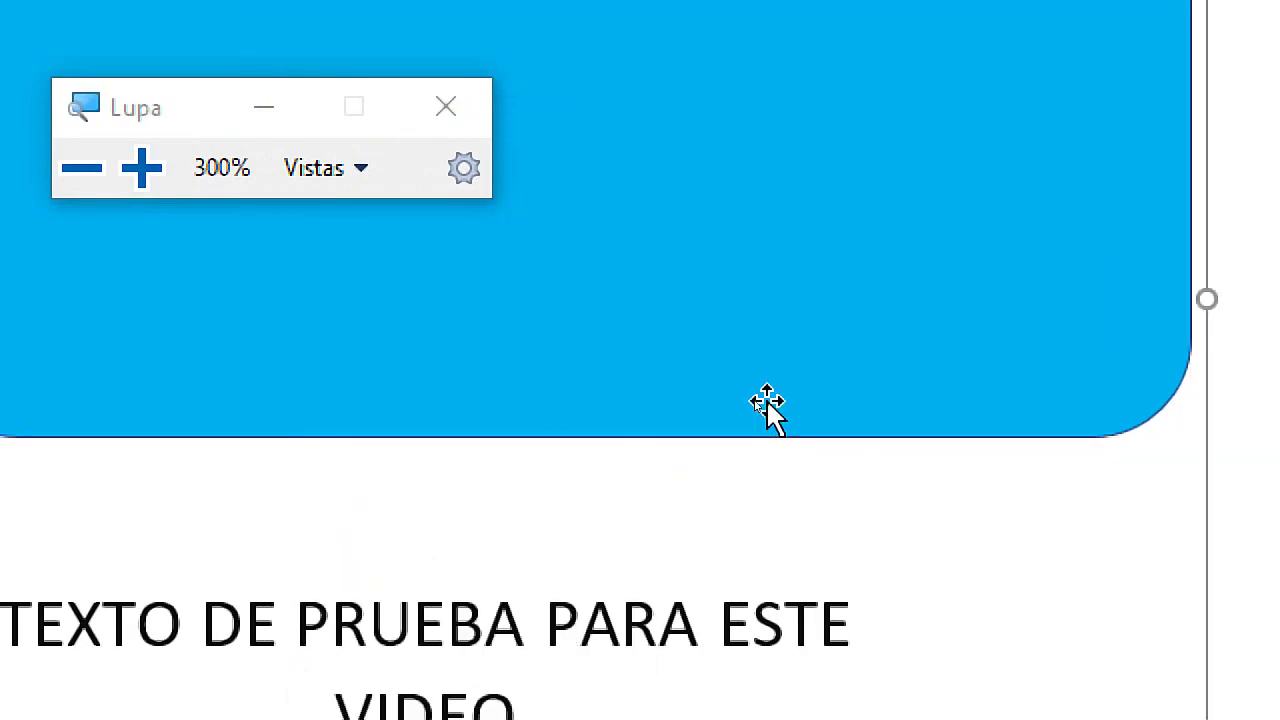
pyautogui.press('super+Escape')
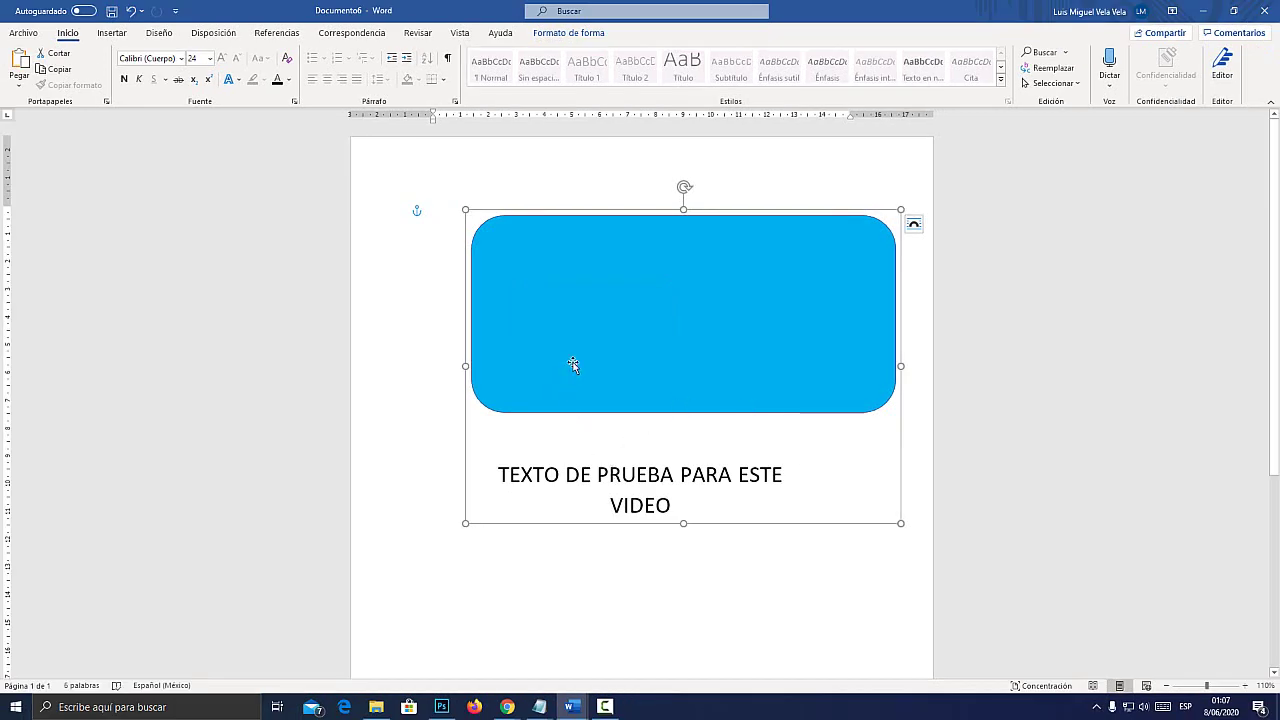
# Make the grouped object narrower and reposition it near the top of the page.
pyautogui.moveTo(595, 251); pyautogui.dragTo(565, 262)
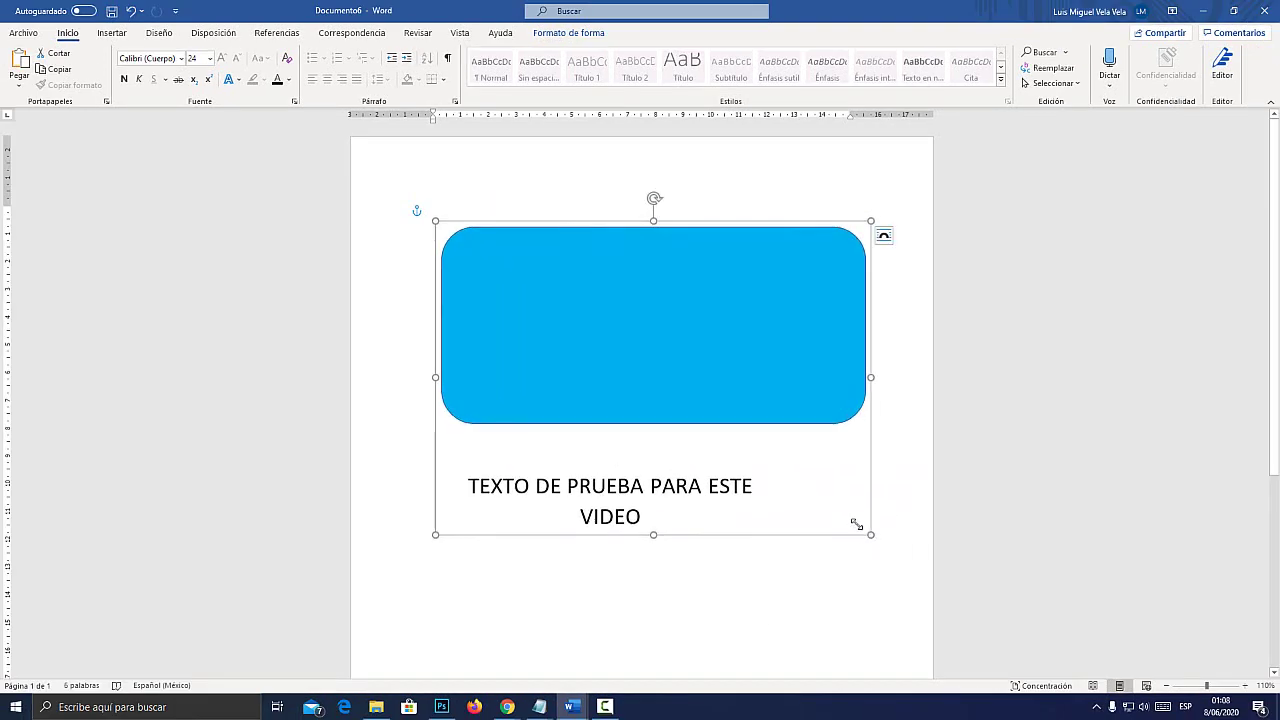
pyautogui.moveTo(856, 524); pyautogui.dragTo(786, 523)
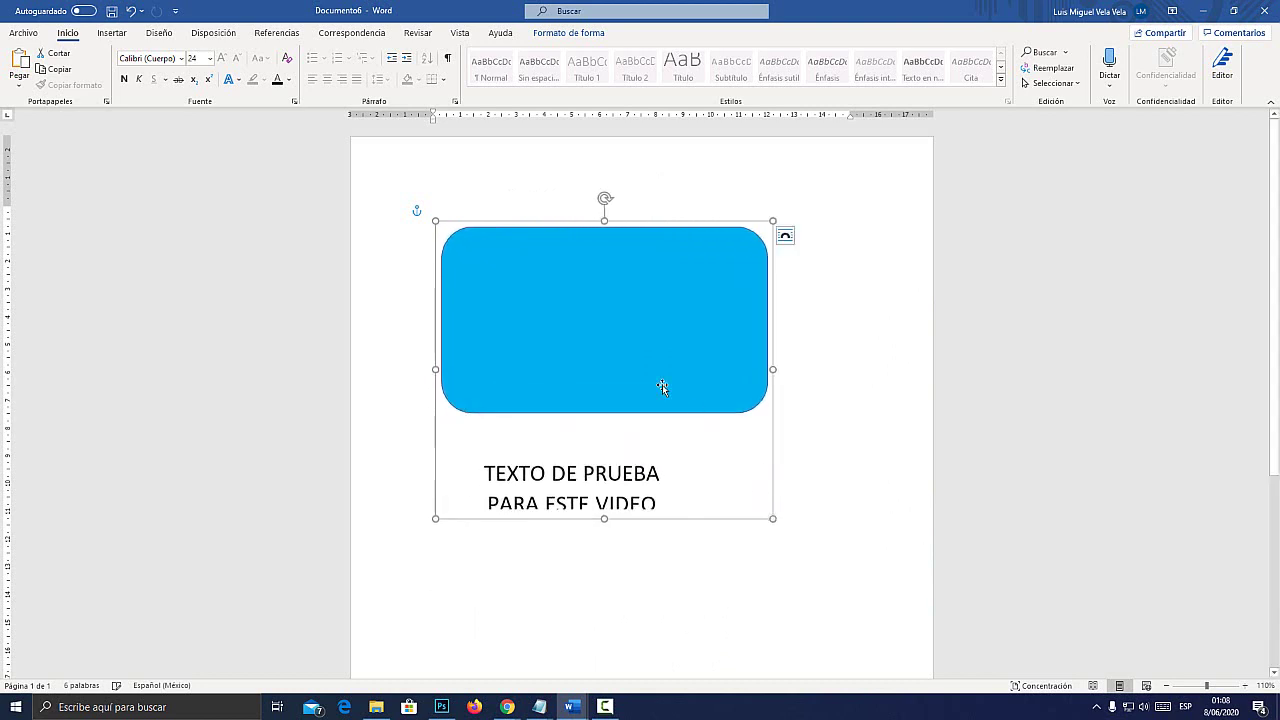
pyautogui.moveTo(663, 383); pyautogui.dragTo(683, 317)
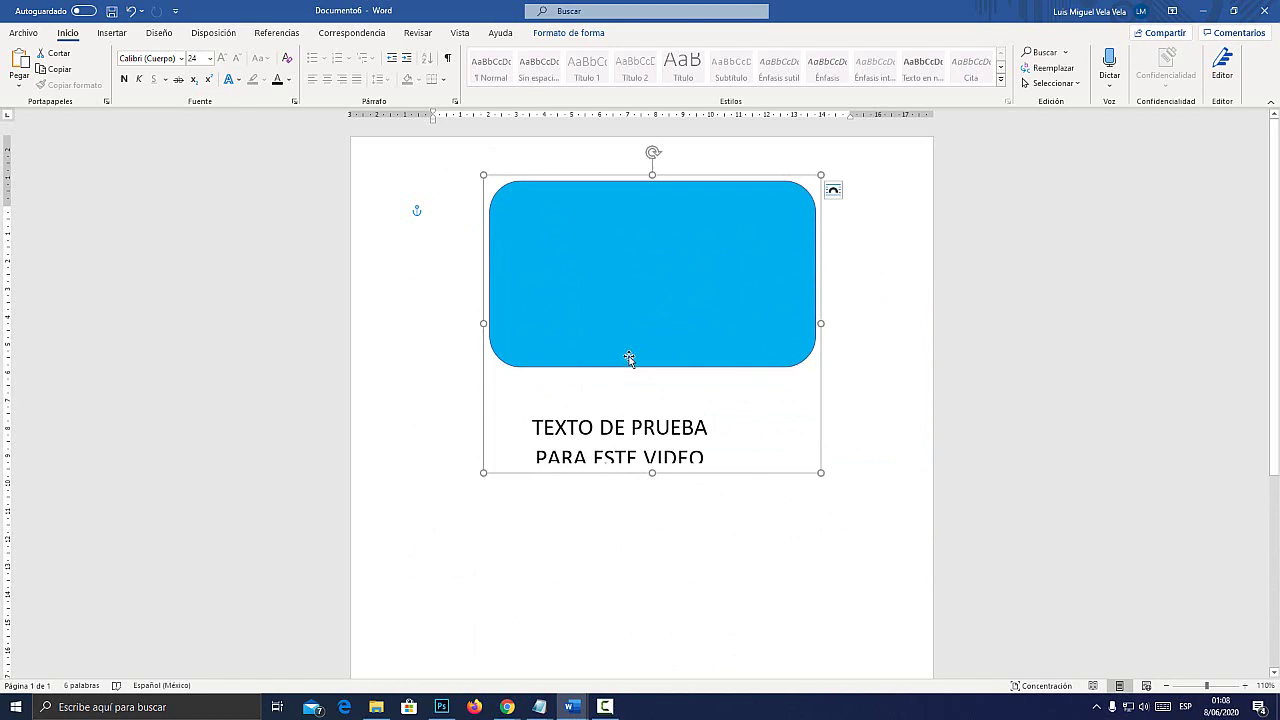
pyautogui.press('super+plus')
pyautogui.press('super+Escape')
# Enlarge the whole group from its lower corner so the text and rectangle scale together, keeping it selected.
pyautogui.click(608, 344)
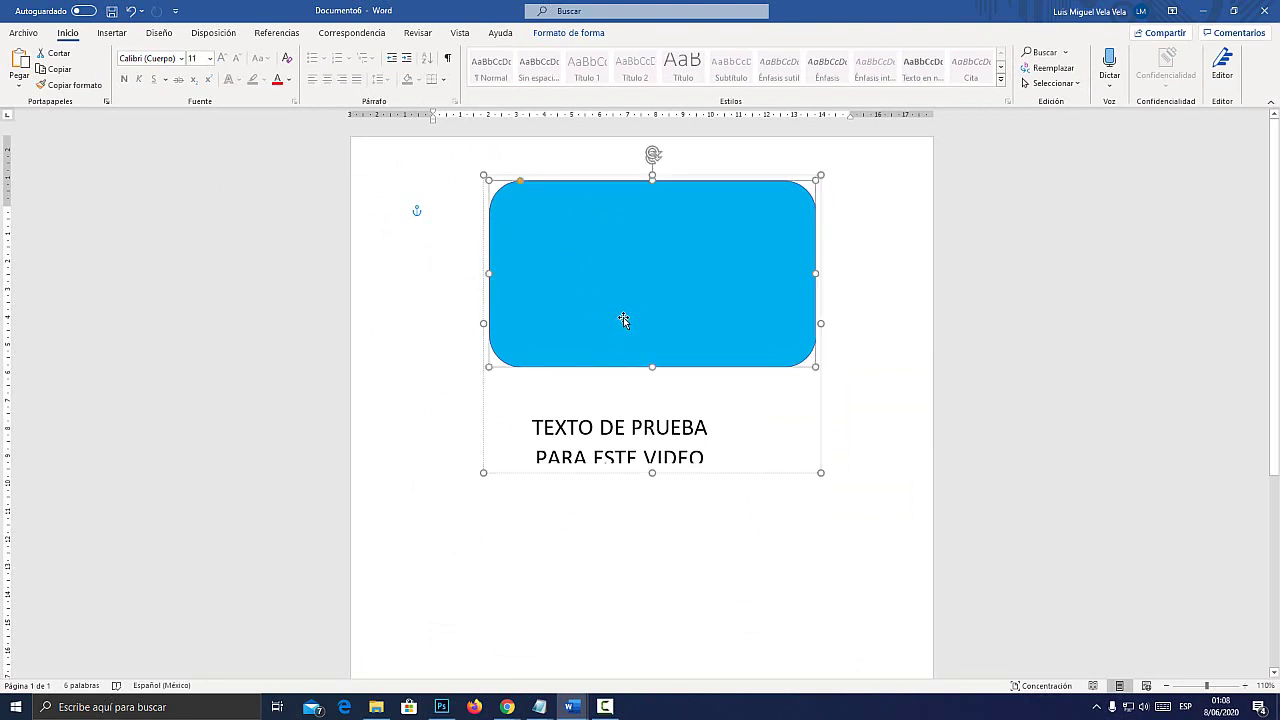
pyautogui.press('super+plus')
pyautogui.press('super+Escape')
pyautogui.moveTo(654, 248)
pyautogui.mouseDown()
pyautogui.moveTo(651, 223)
pyautogui.moveTo(711, 497)
pyautogui.moveTo(569, 351)
pyautogui.moveTo(617, 413)
pyautogui.moveTo(615, 355)
pyautogui.moveTo(697, 366)
pyautogui.moveTo(619, 247)
pyautogui.moveTo(650, 252)
pyautogui.mouseUp()
pyautogui.moveTo(817, 474); pyautogui.dragTo(860, 514)
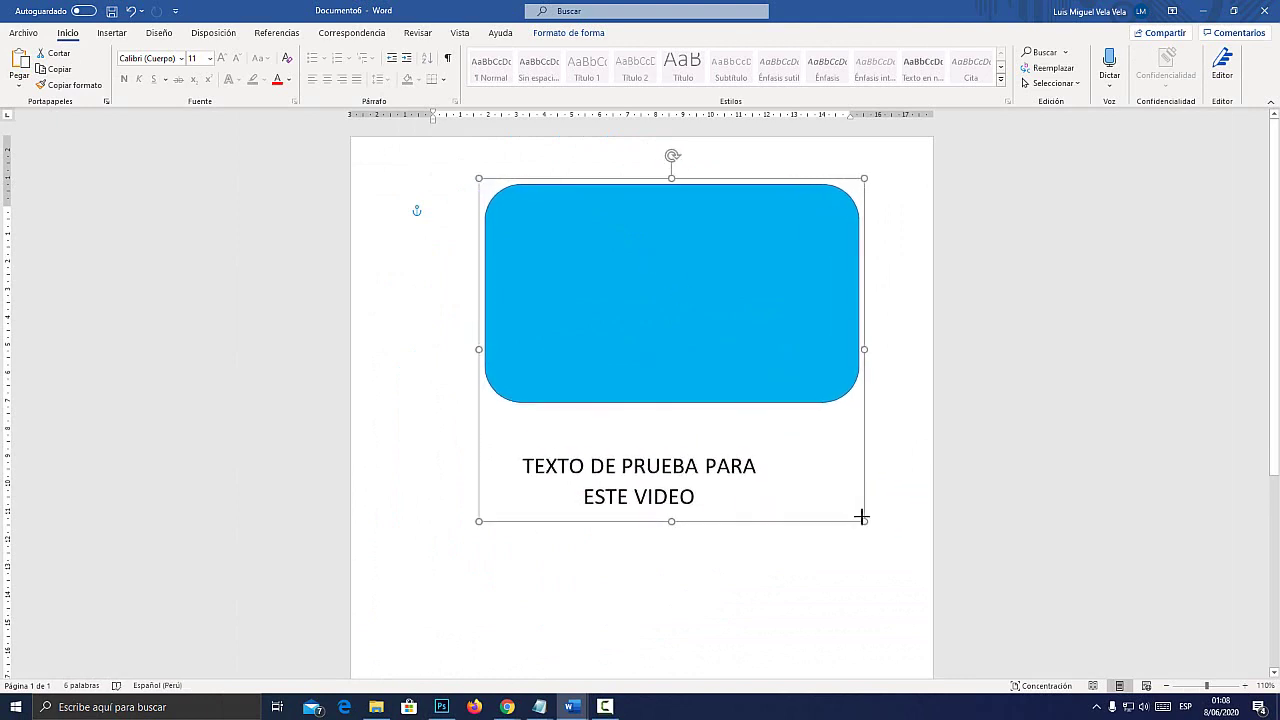
pyautogui.click(688, 565)
pyautogui.click(676, 359)
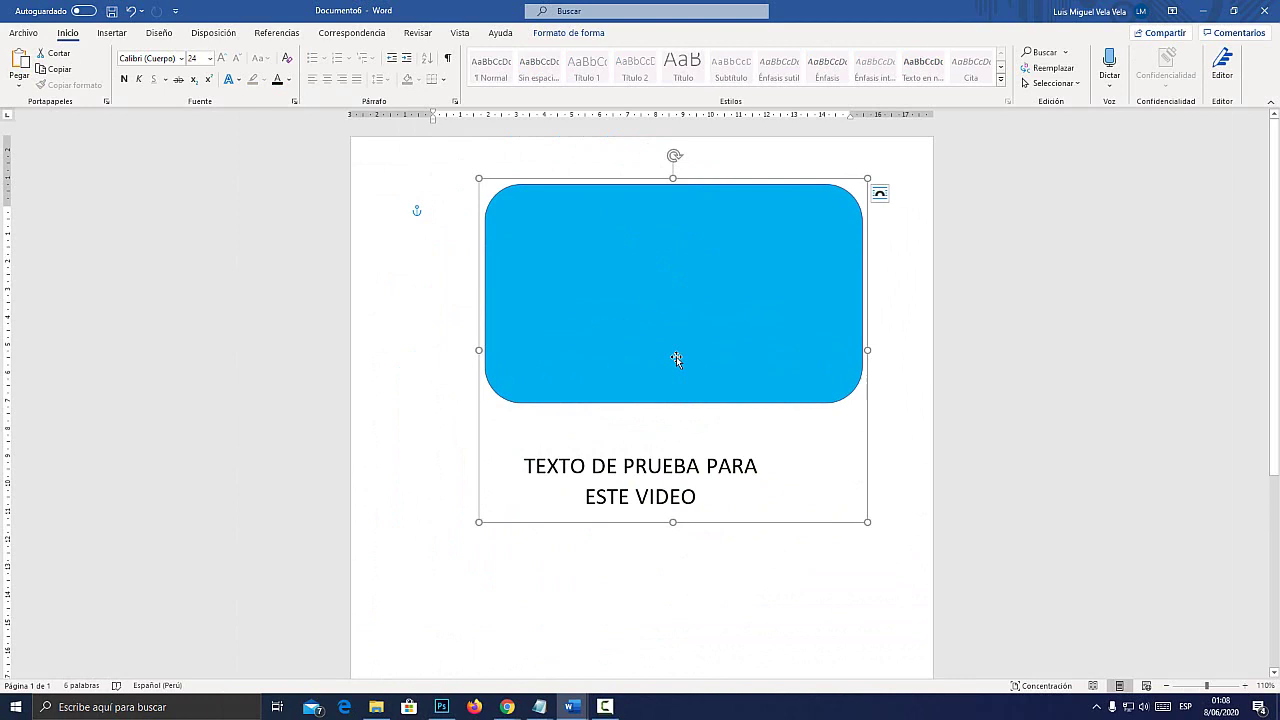
# Move the text shape within the group onto the middle of the blue rounded rectangle, then deselect it.
pyautogui.click(635, 460)
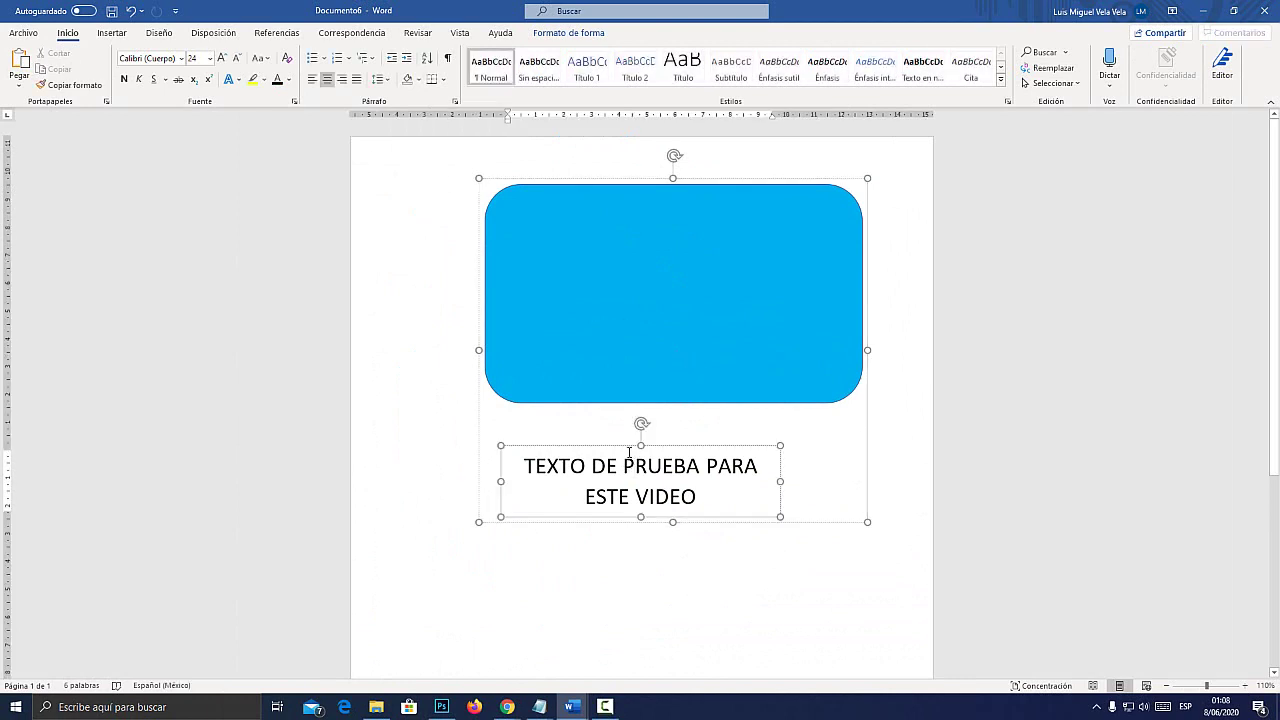
pyautogui.press('super+plus')
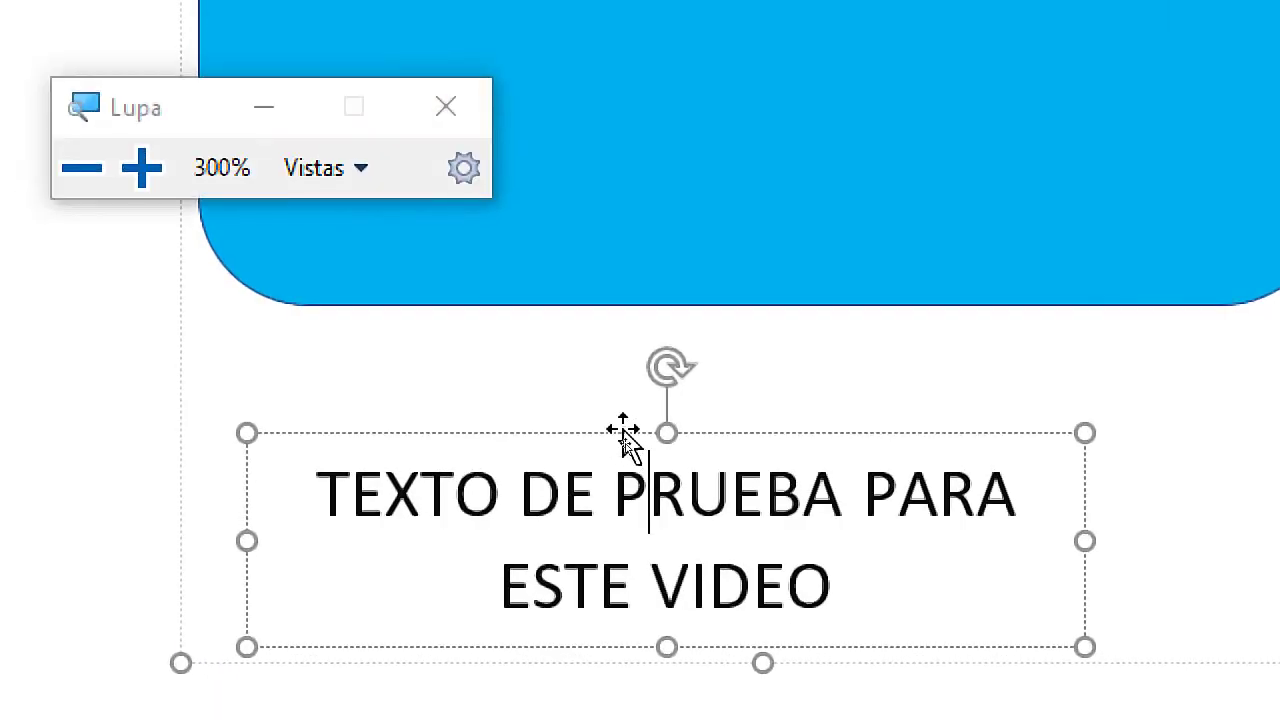
pyautogui.moveTo(627, 444); pyautogui.dragTo(623, 392)
pyautogui.moveTo(609, 267); pyautogui.dragTo(800, 223)
pyautogui.press('super+Escape')
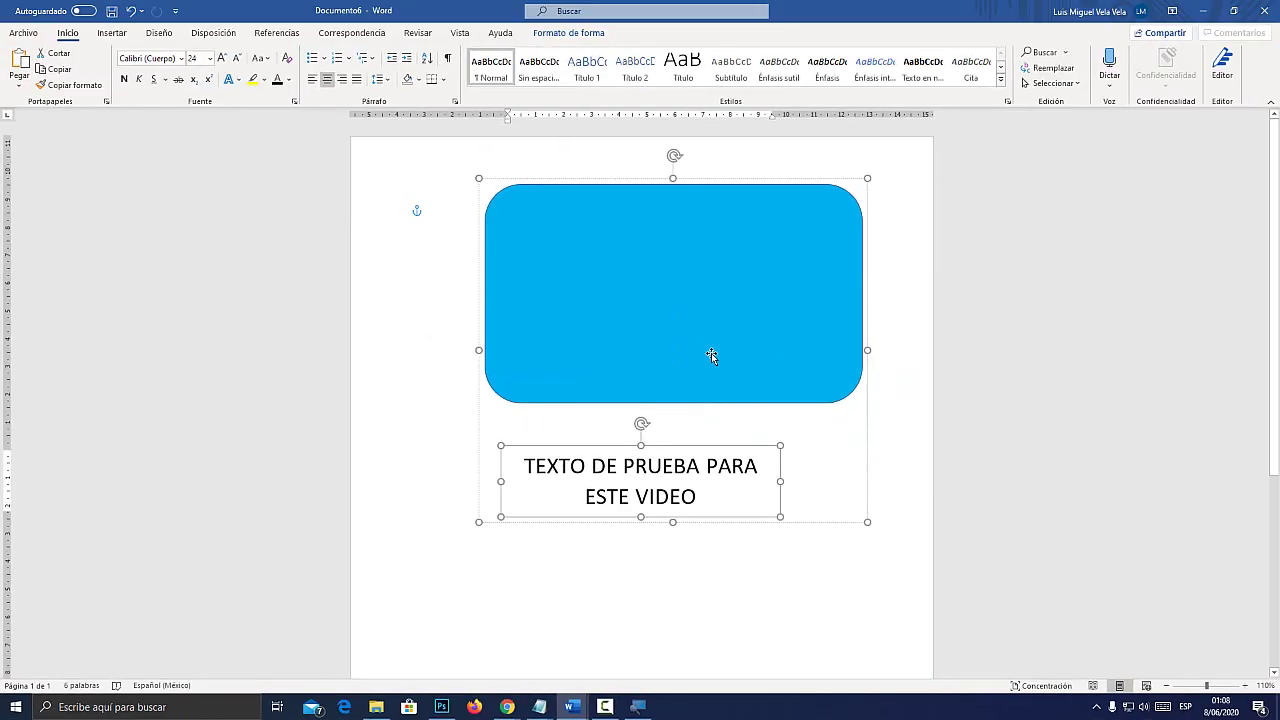
pyautogui.moveTo(604, 446); pyautogui.dragTo(632, 256)
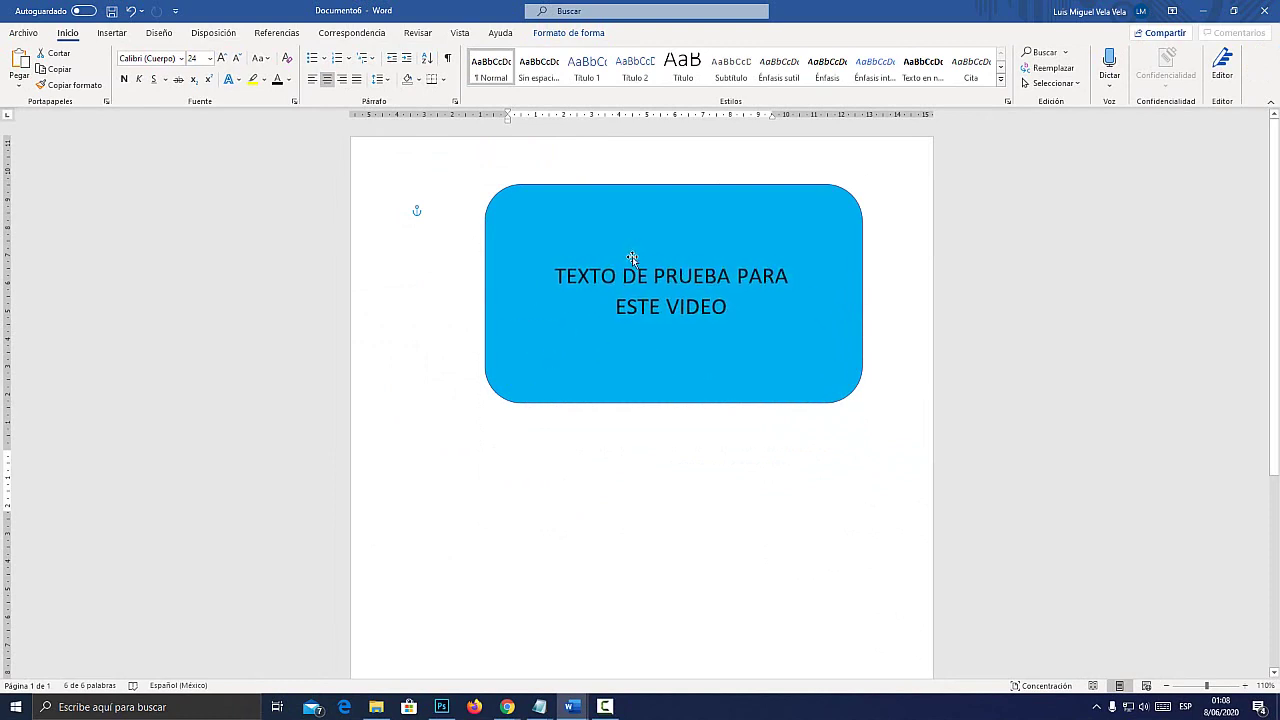
pyautogui.click(685, 520)
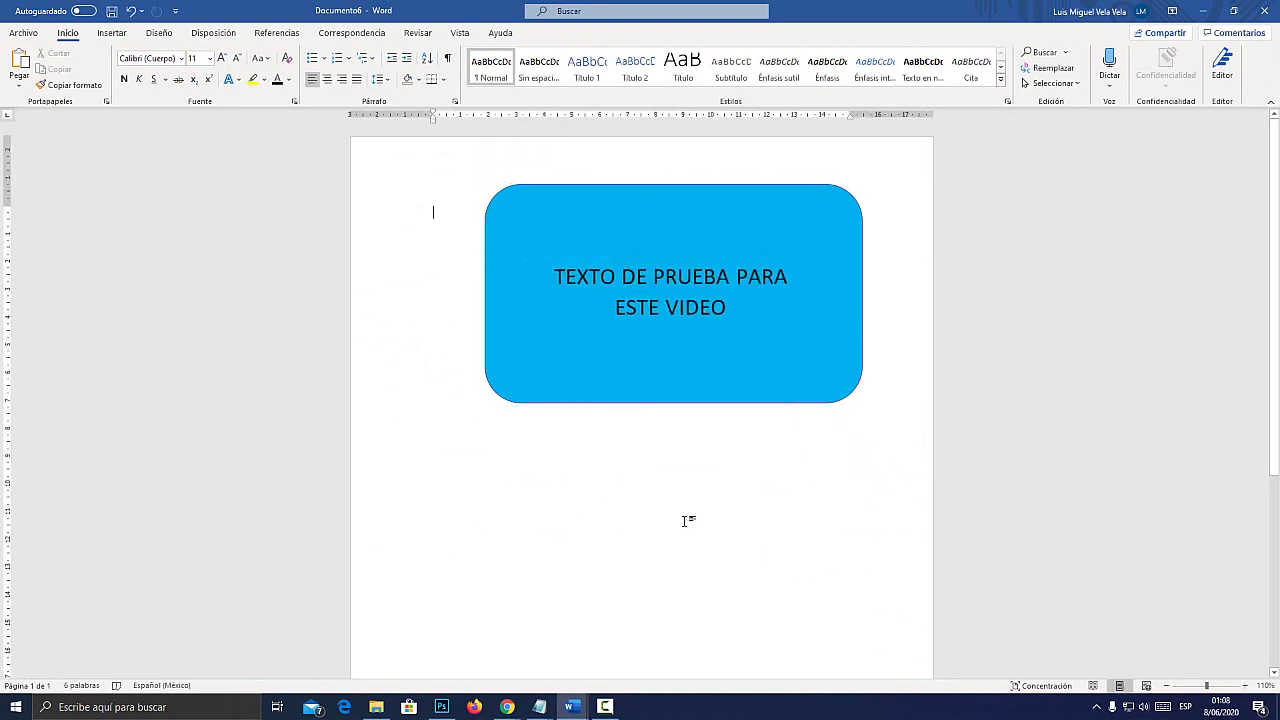
# Shift the group slightly on the page and ungroup it (Desagrupar).
pyautogui.click(679, 357)
pyautogui.rightClick(643, 353)
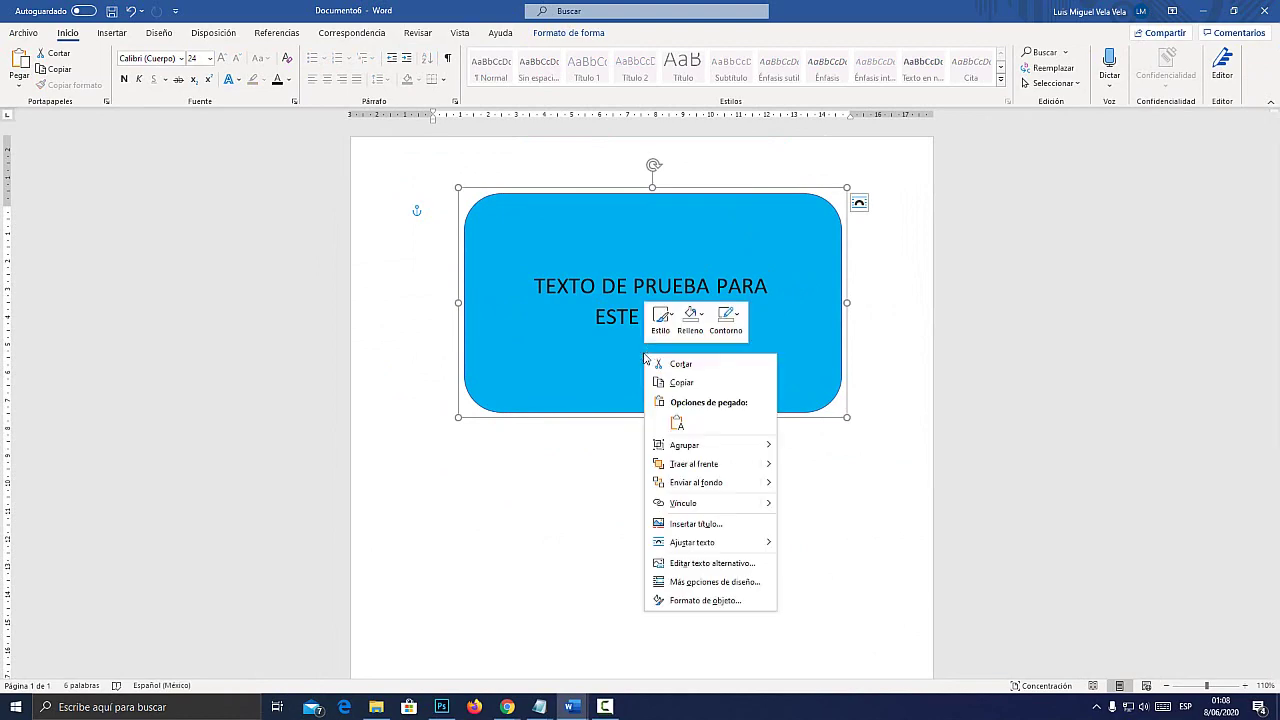
pyautogui.moveTo(755, 445)
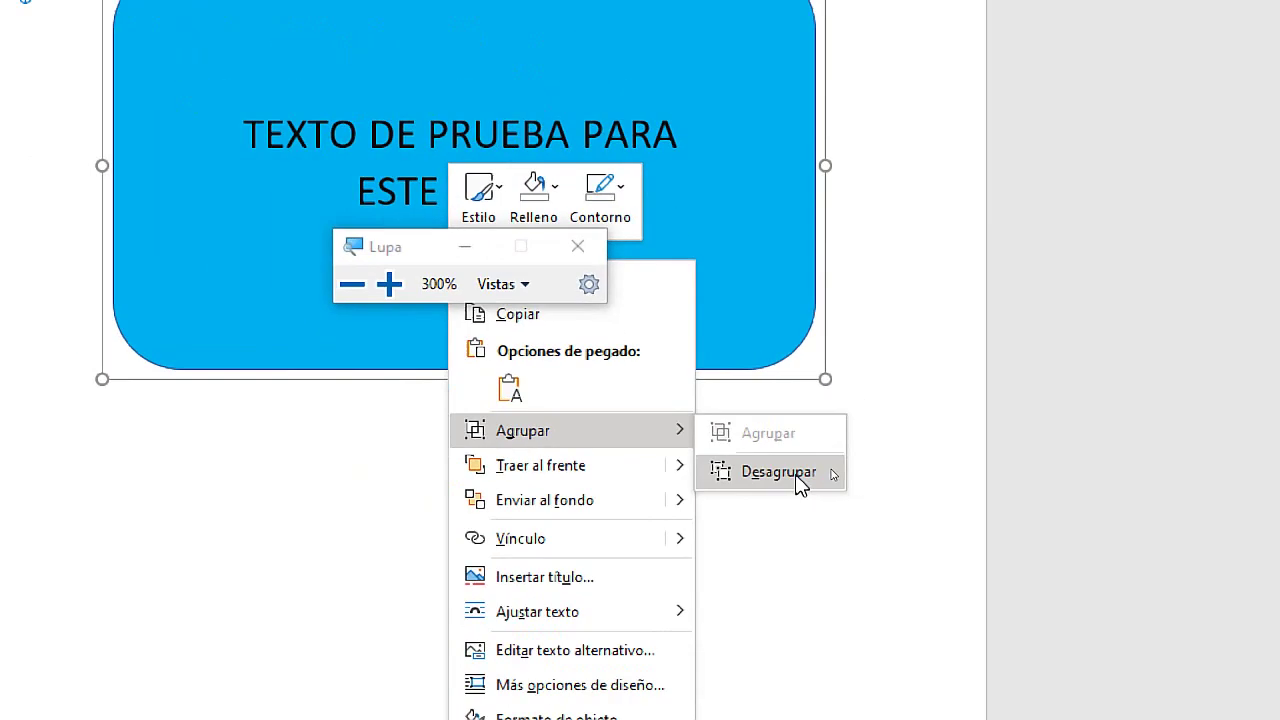
pyautogui.click(822, 467)
# Move the text shape off the blue rounded rectangle to just below it and shift the rectangle lower on the page.
pyautogui.moveTo(671, 265); pyautogui.dragTo(608, 497)
pyautogui.click(649, 495)
pyautogui.click(652, 338)
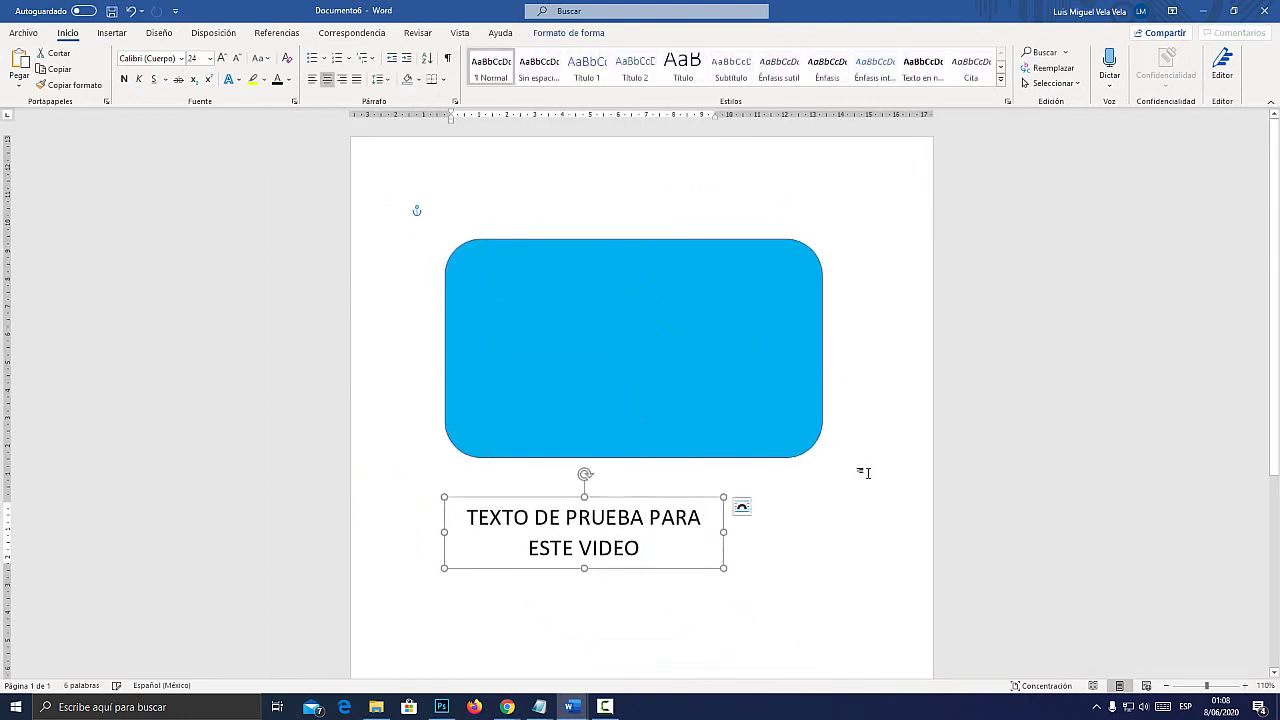
# Select the text shape and the blue rounded rectangle in turn to check that each is independent.
pyautogui.click(863, 471)
pyautogui.click(759, 463)
pyautogui.click(748, 480)
pyautogui.click(632, 515)
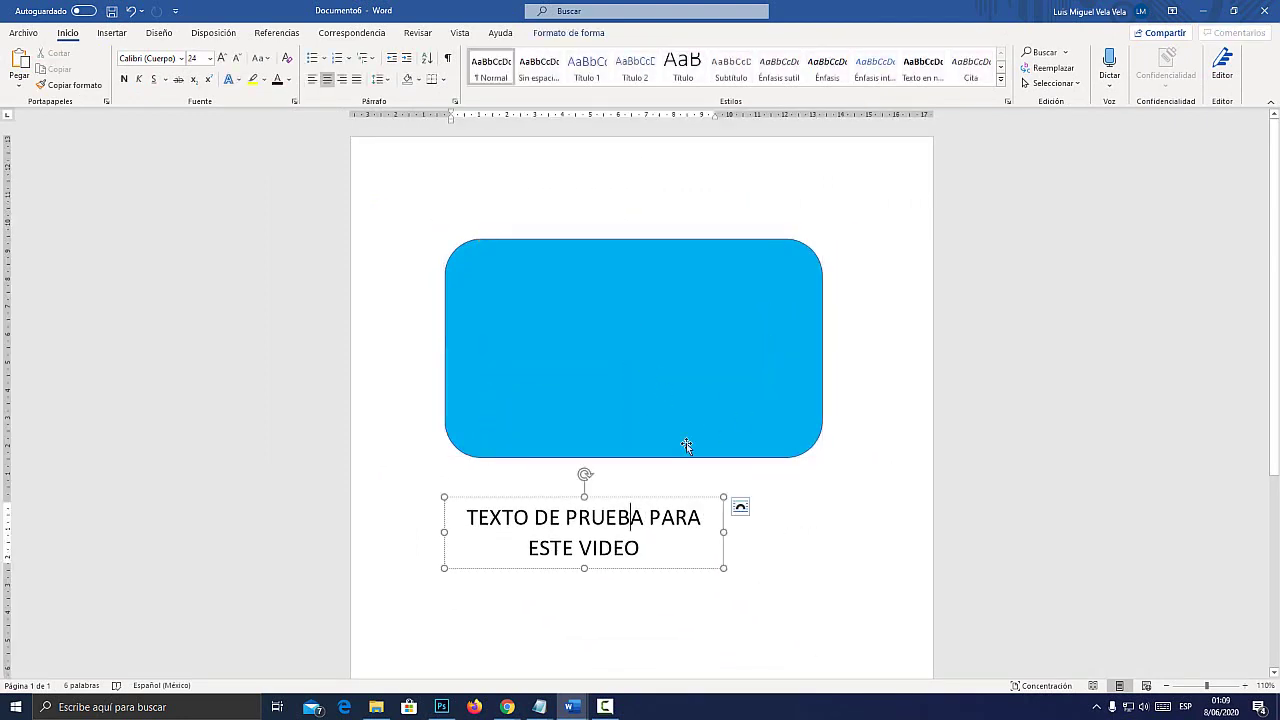
pyautogui.click(688, 440)
pyautogui.click(816, 478)
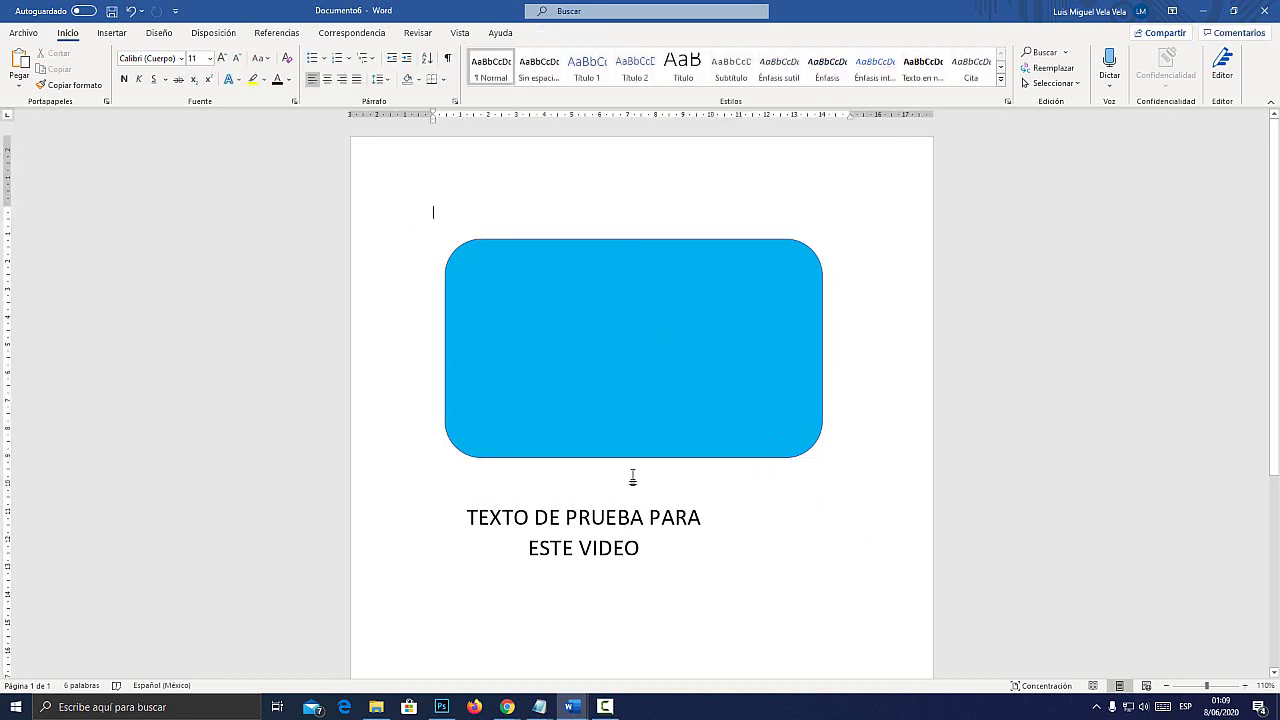
pyautogui.click(645, 548)
pyautogui.click(658, 390)
# Move the text shape closer beneath the blue rounded rectangle, roughly centred under it.
pyautogui.click(590, 548)
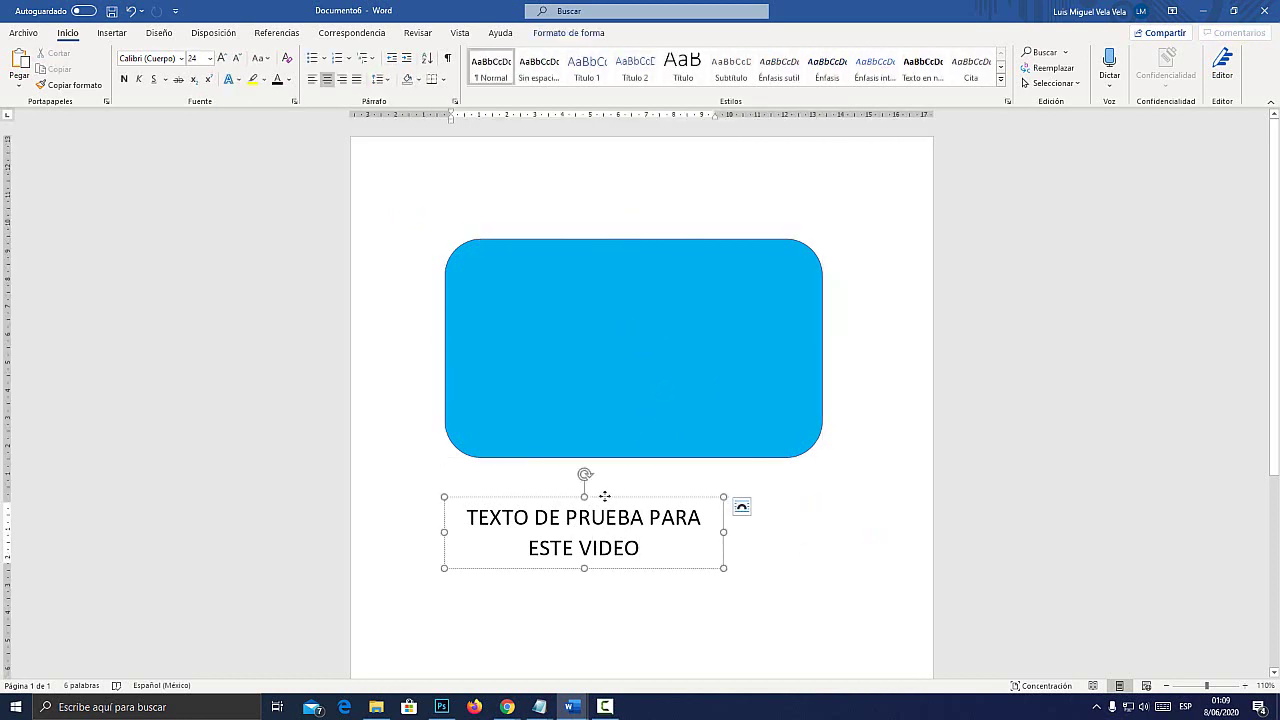
pyautogui.moveTo(605, 496); pyautogui.dragTo(654, 480)
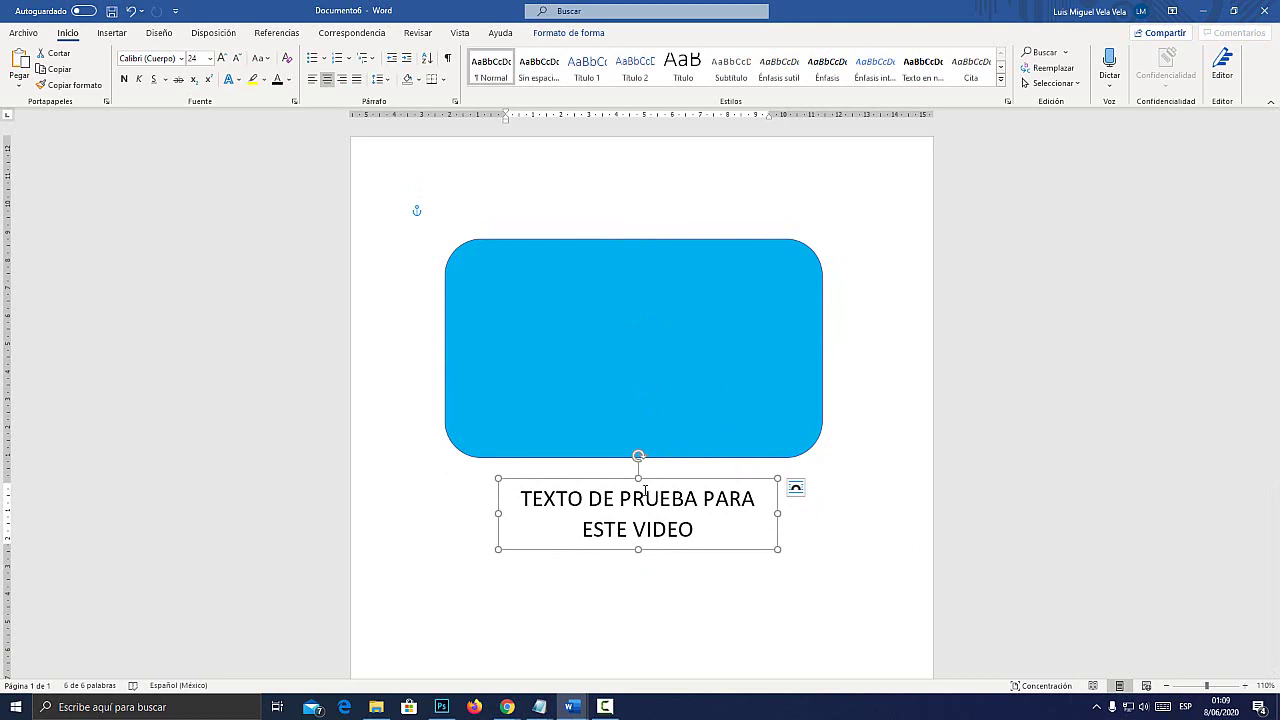
pyautogui.click(604, 706)
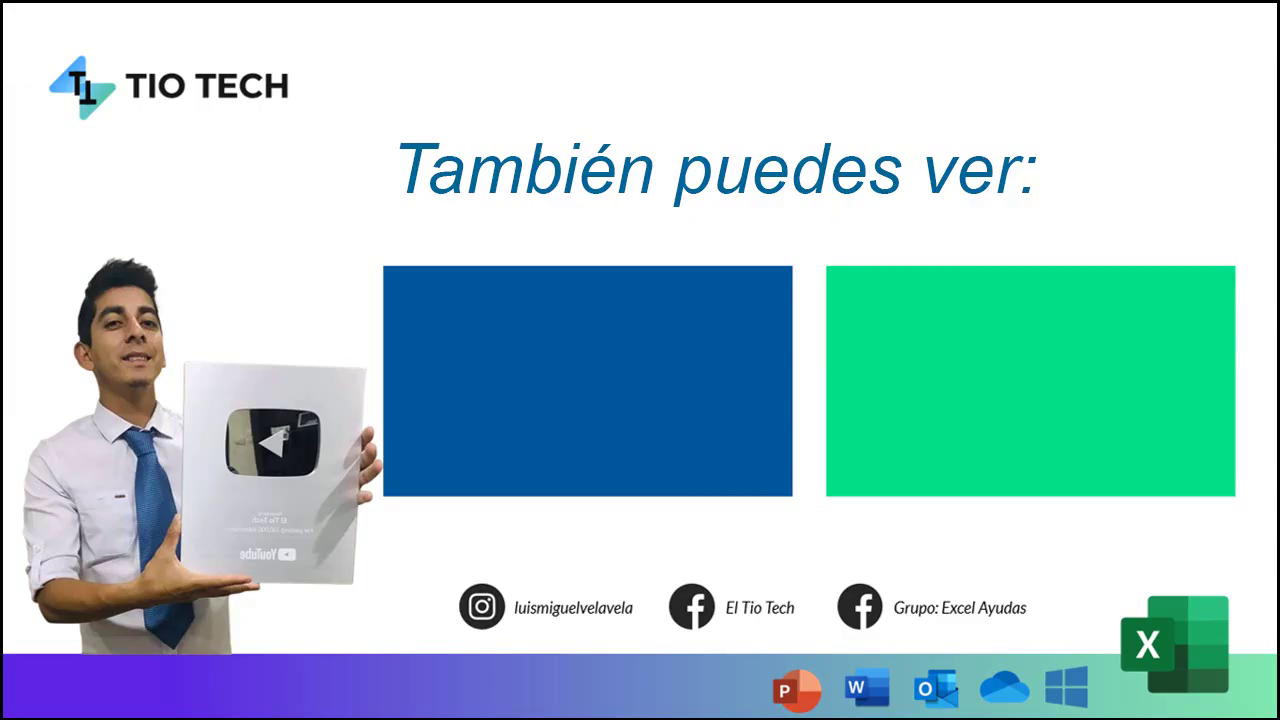